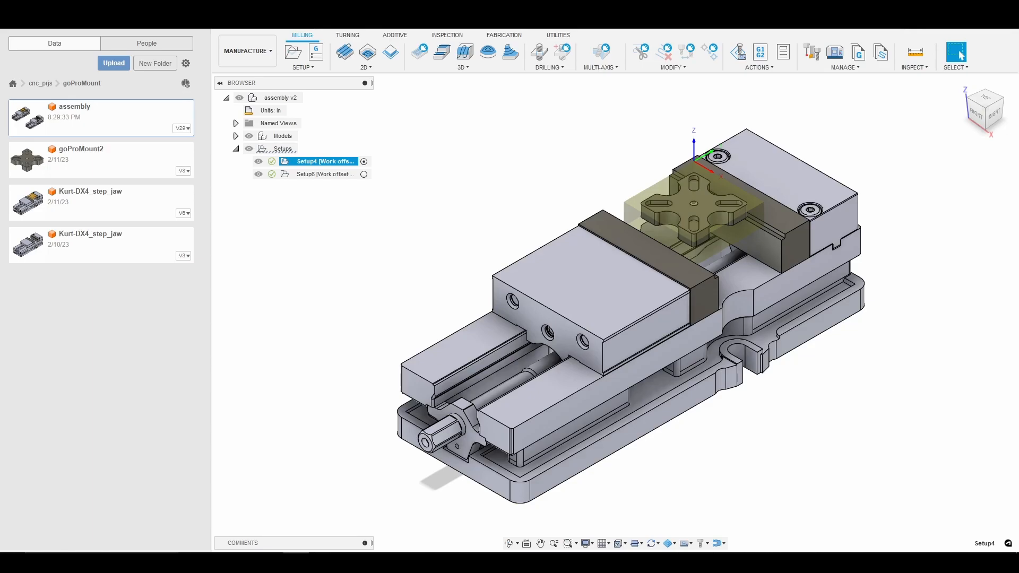
Step: Create a Face operation in Setup4 using tool 9, the 3/8" yg1 finishing endmill, from the local 770m+ library
click(369, 68)
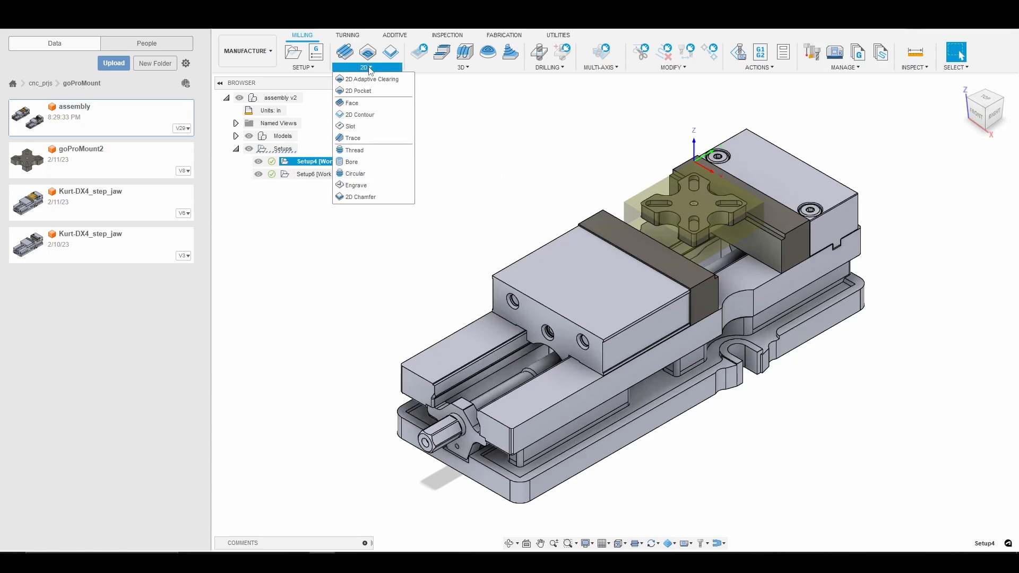
click(351, 103)
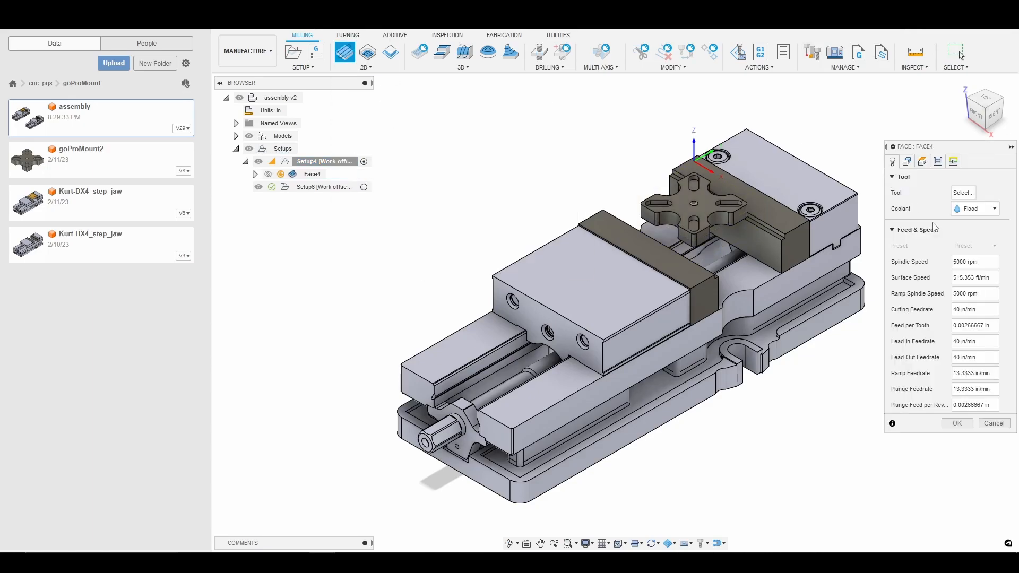
click(964, 193)
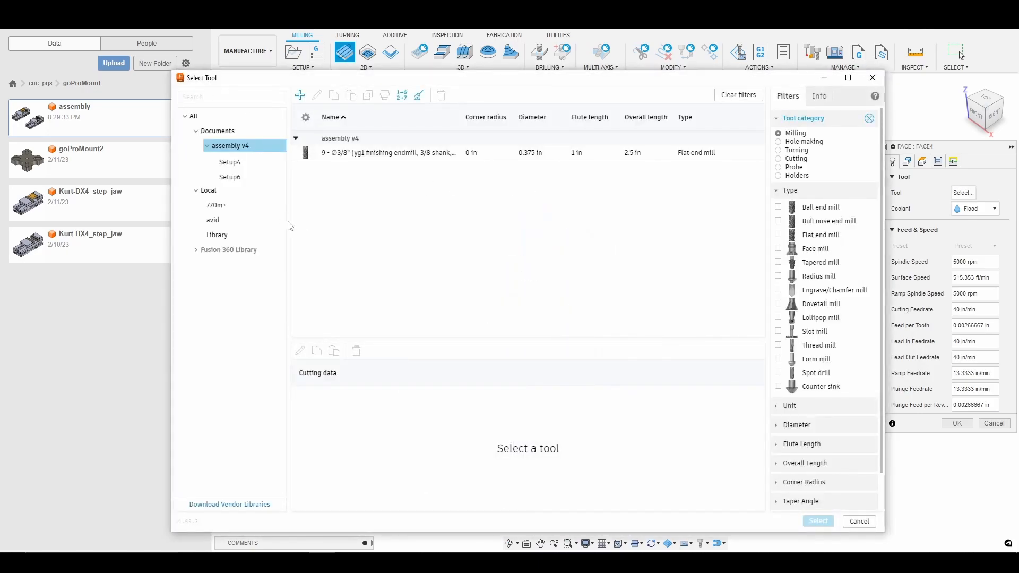
double_click(216, 204)
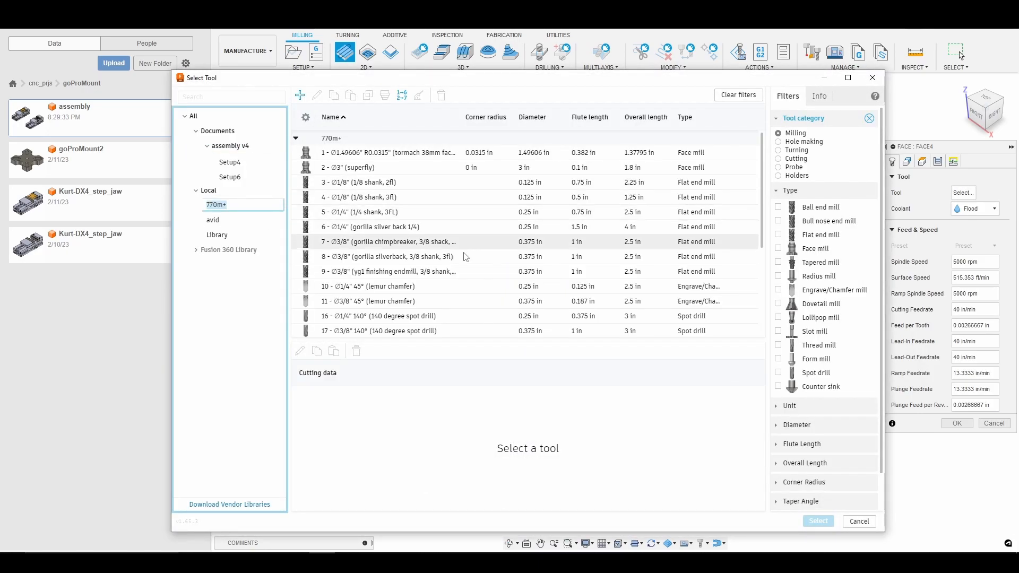
click(456, 271)
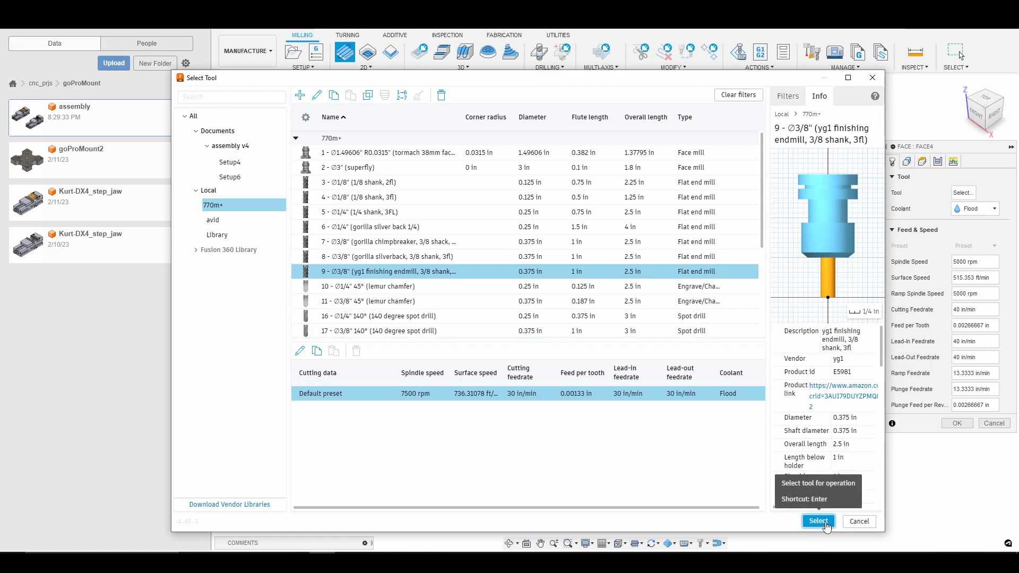
click(818, 522)
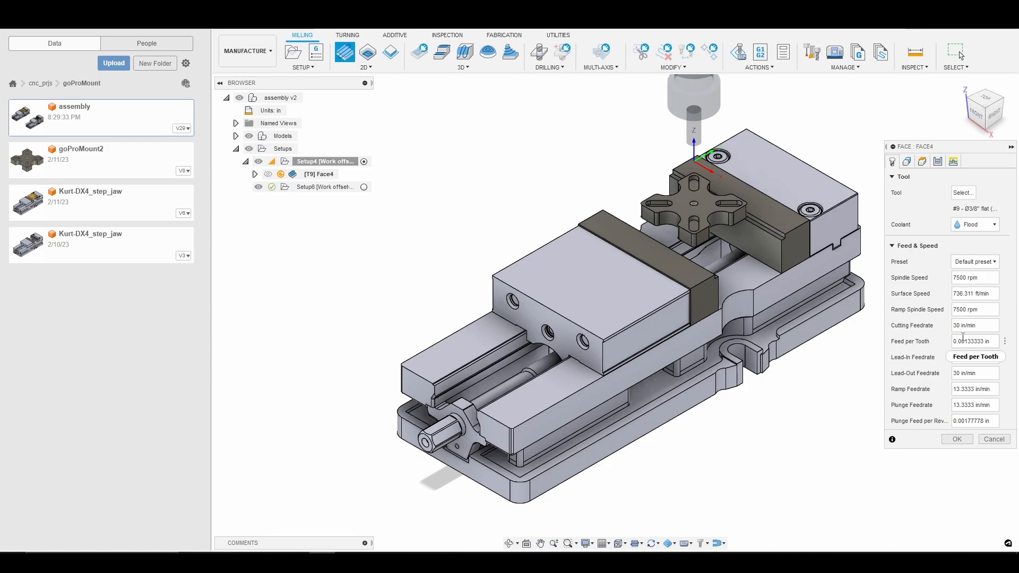
Step: Set the facing operation's cutting, lead-in and lead-out feedrates to 50 in/min
key(BackSpace)
text(5)
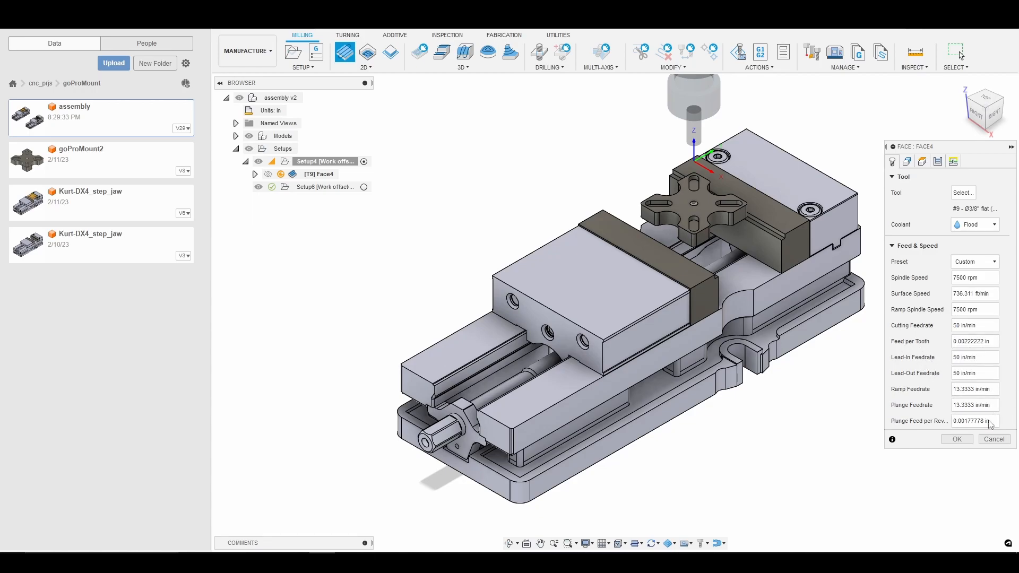
Step: Set the facing stepover to 0.1875 in and generate the toolpath from stock top to model top
click(909, 167)
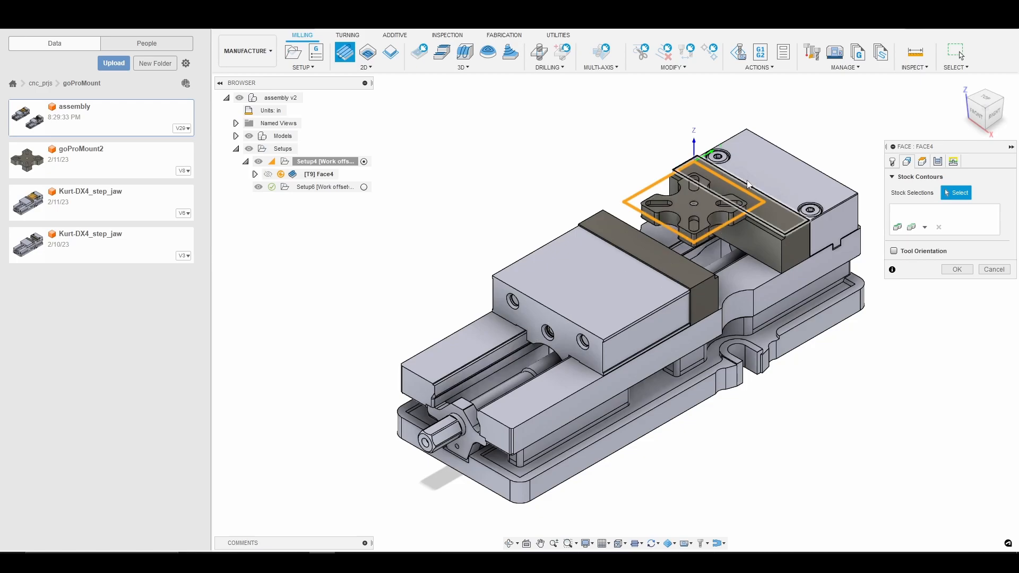
click(937, 161)
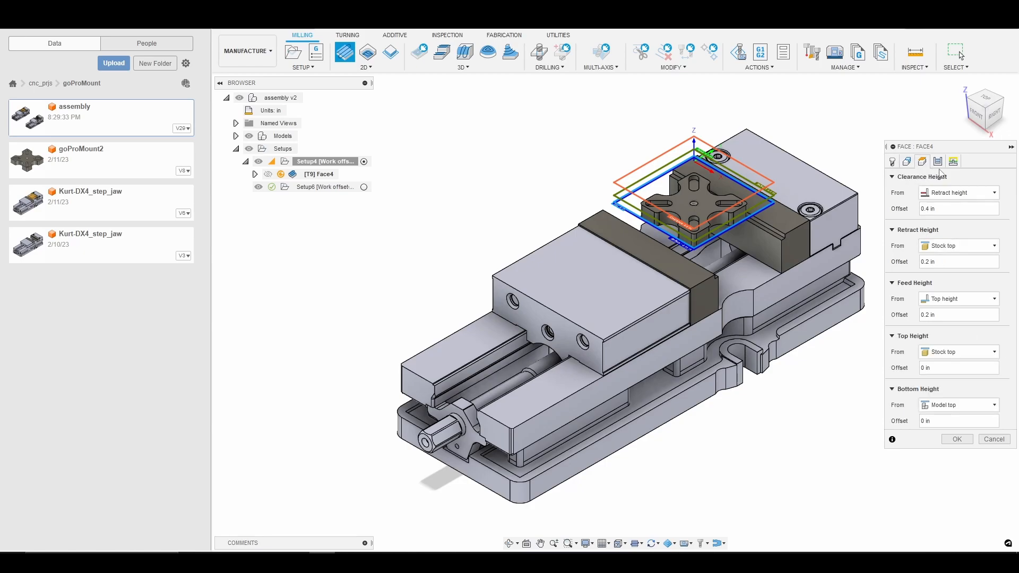
click(938, 161)
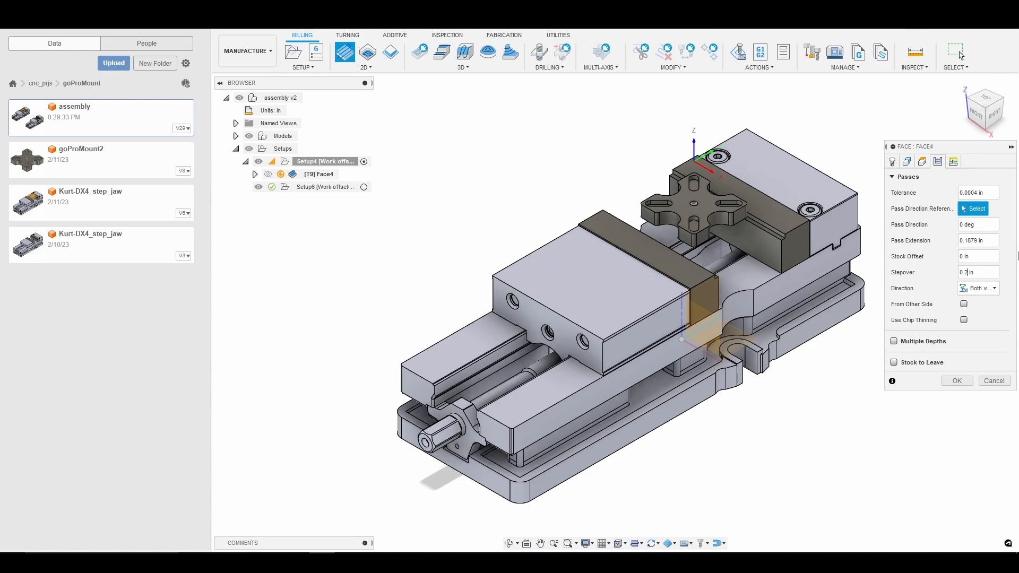
key(BackSpace)
text(1875)
click(953, 163)
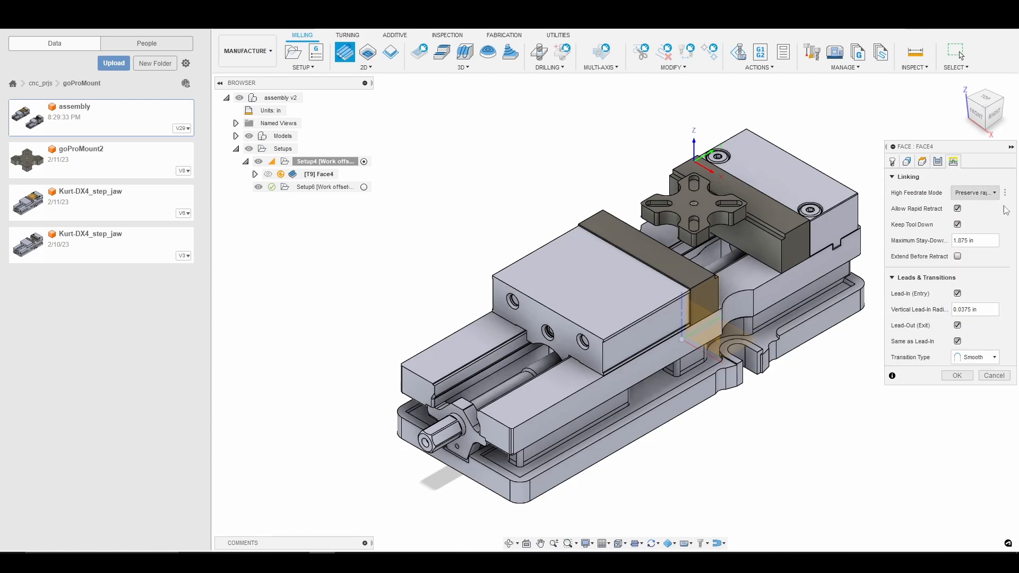
click(957, 256)
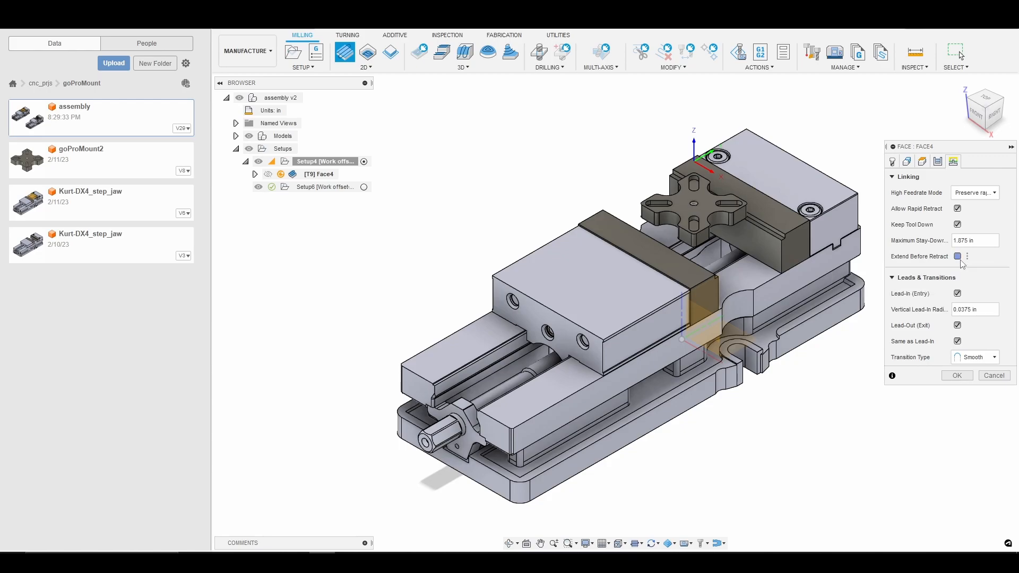
click(957, 377)
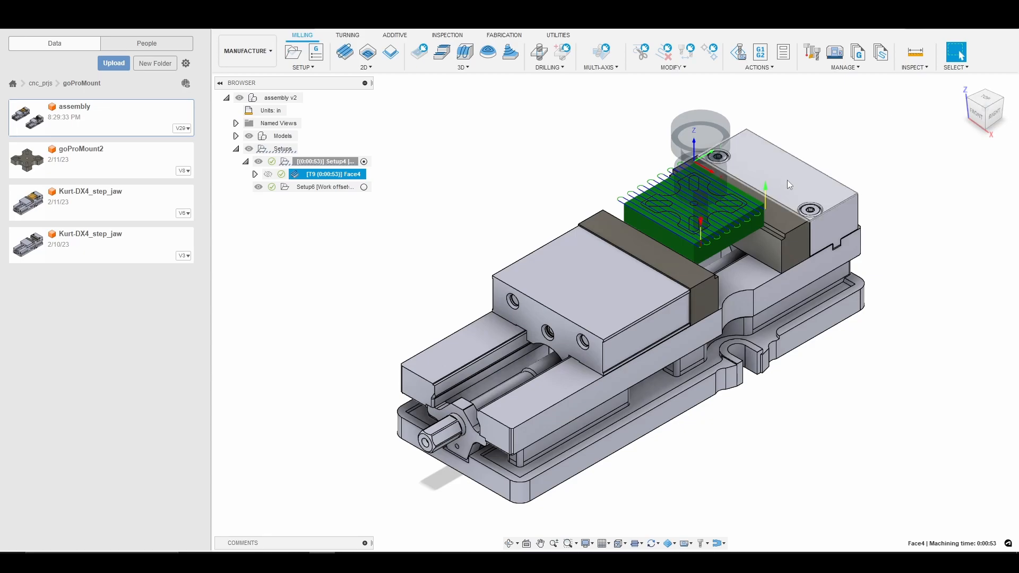
Step: Simulate the facing toolpath and advance playback to the last pass across the stock
scroll(774, 206, up, 6)
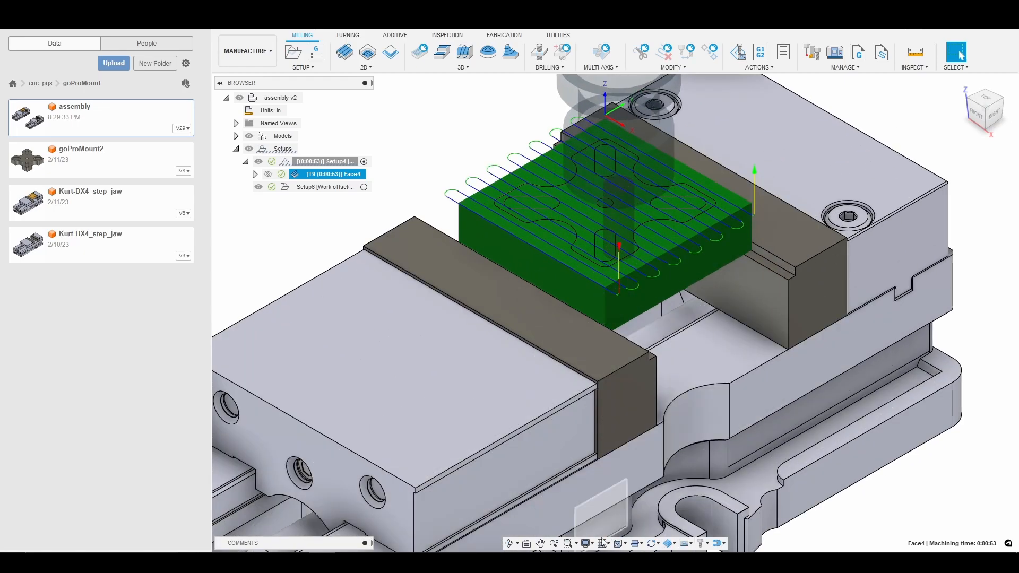
right_click(340, 178)
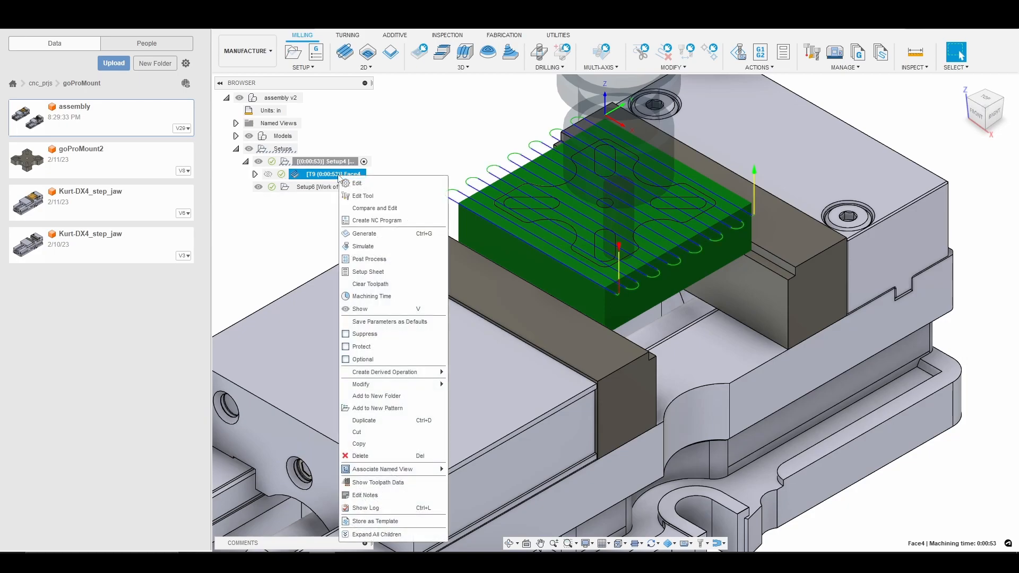
click(404, 244)
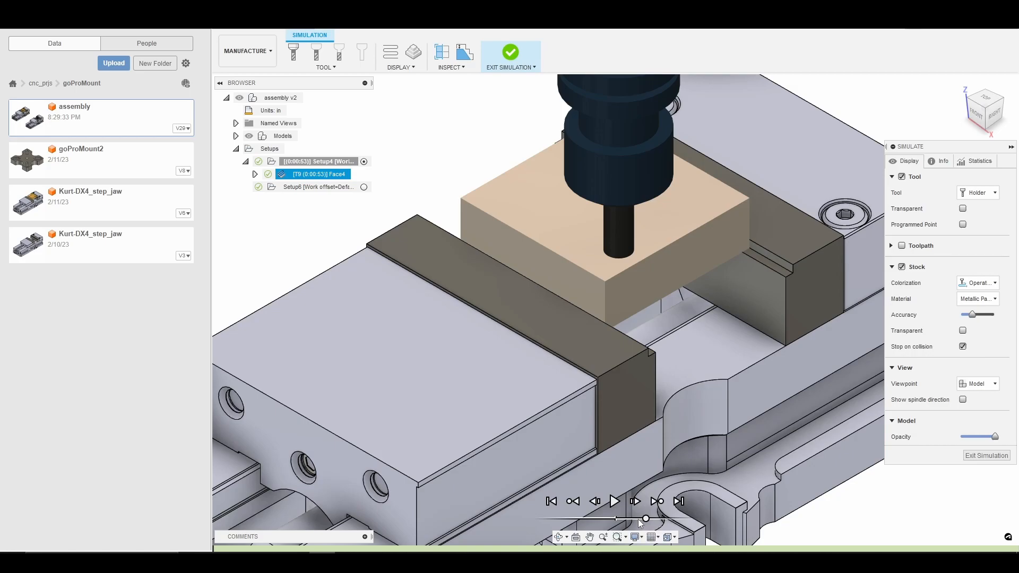
click(615, 502)
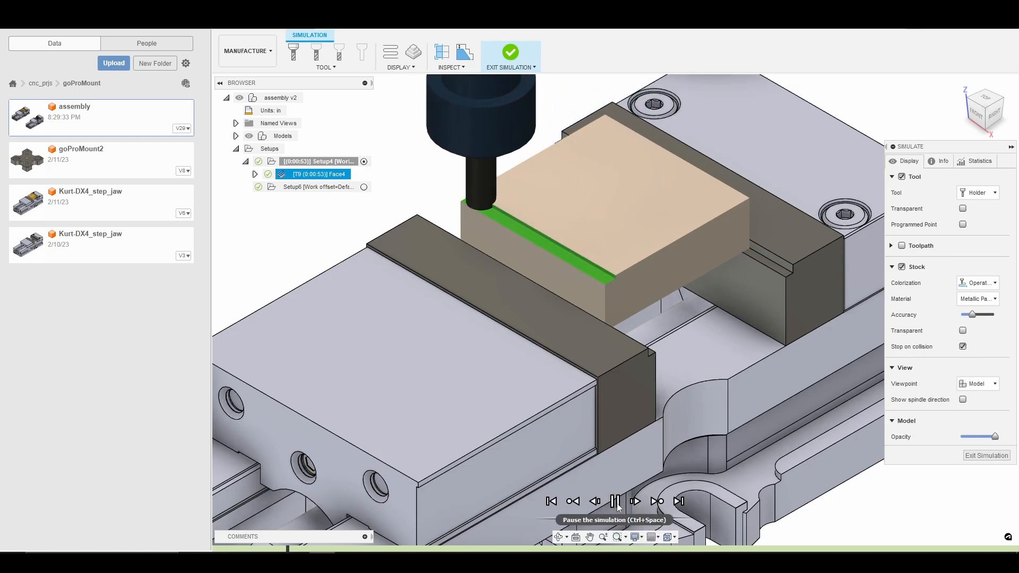
click(616, 502)
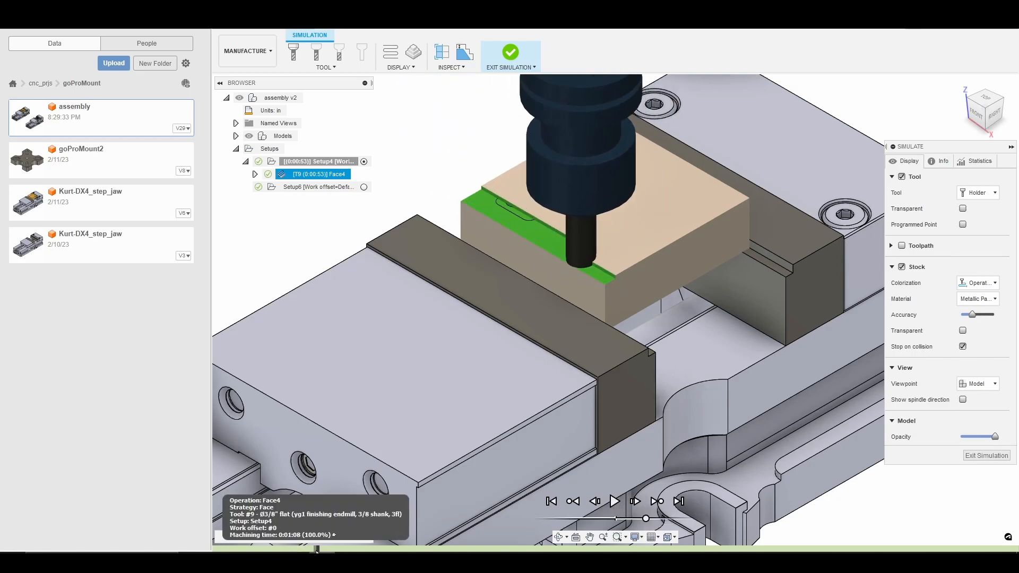
mouse_move(318, 550)
mouse_down()
mouse_move(999, 550)
mouse_move(989, 550)
mouse_up()
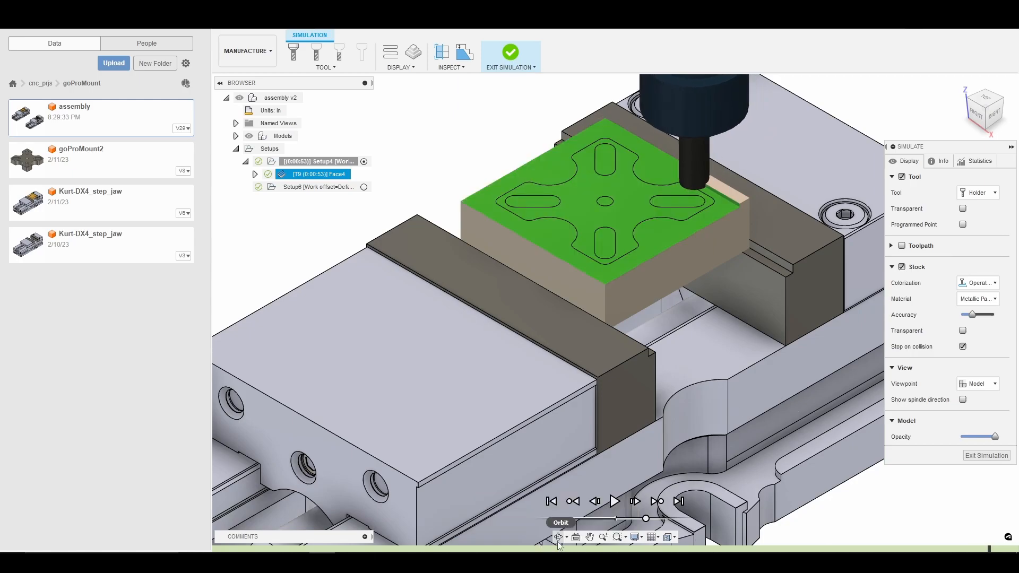
Step: Examine the cutter's overlap with the stock edge from the left side and exit the simulation
click(998, 121)
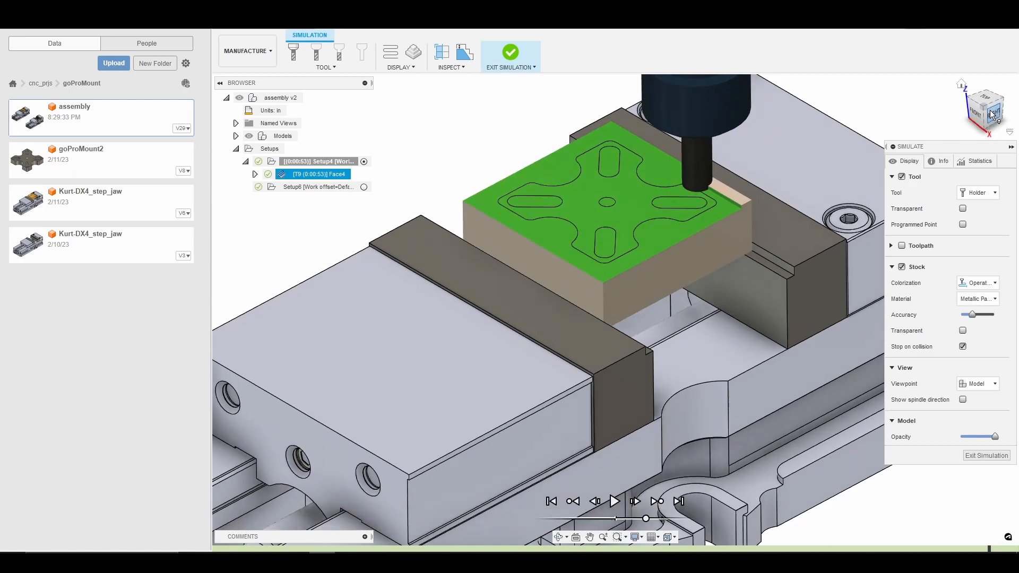
click(1004, 110)
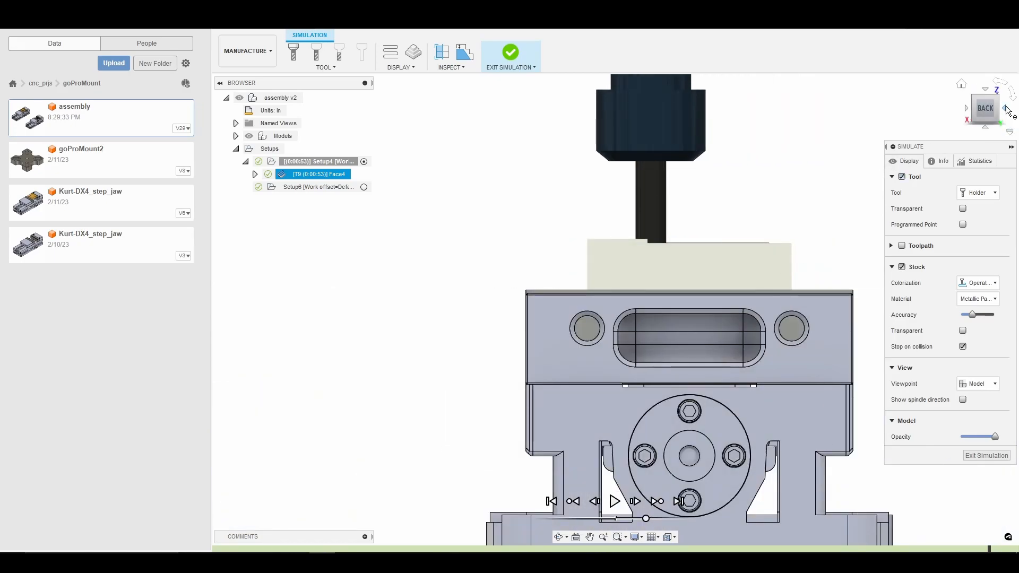
click(1005, 110)
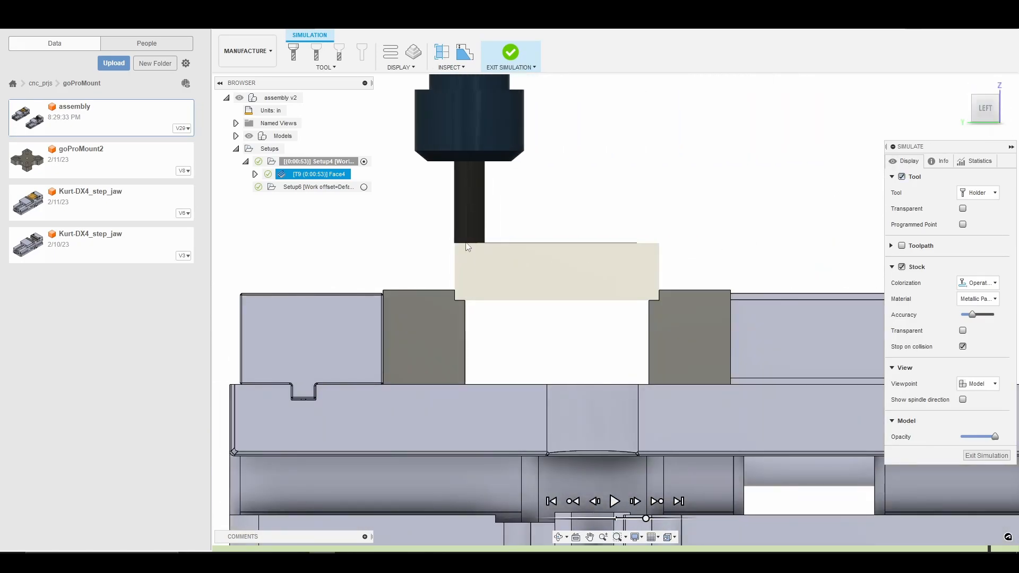
scroll(459, 250, up, 5)
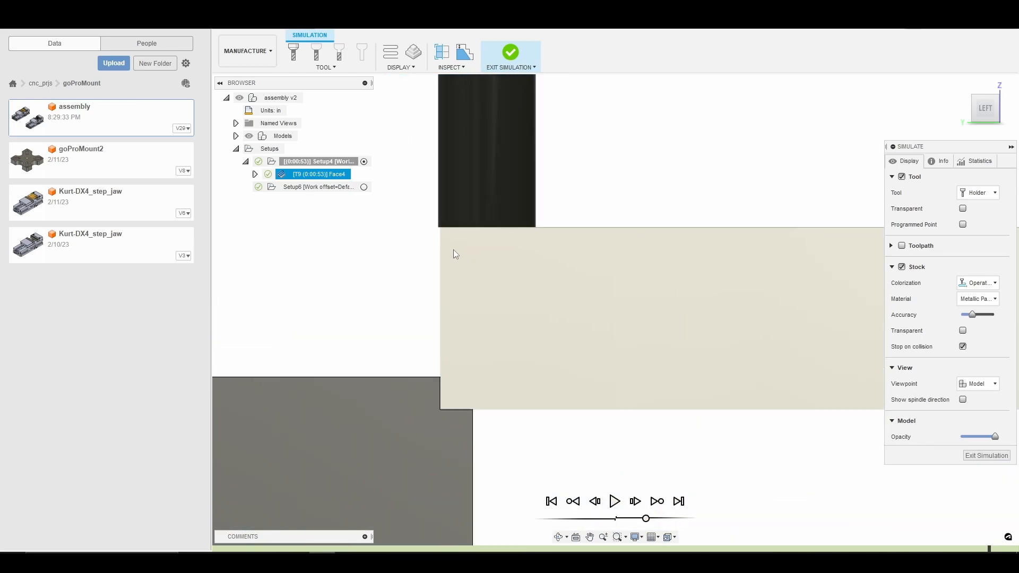
scroll(438, 229, up, 4)
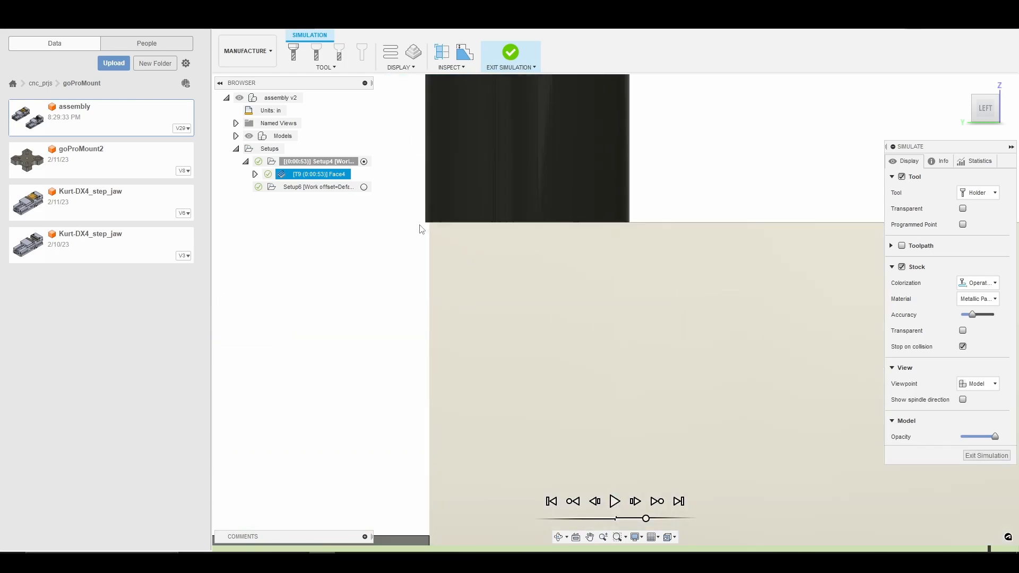
scroll(434, 231, down, 6)
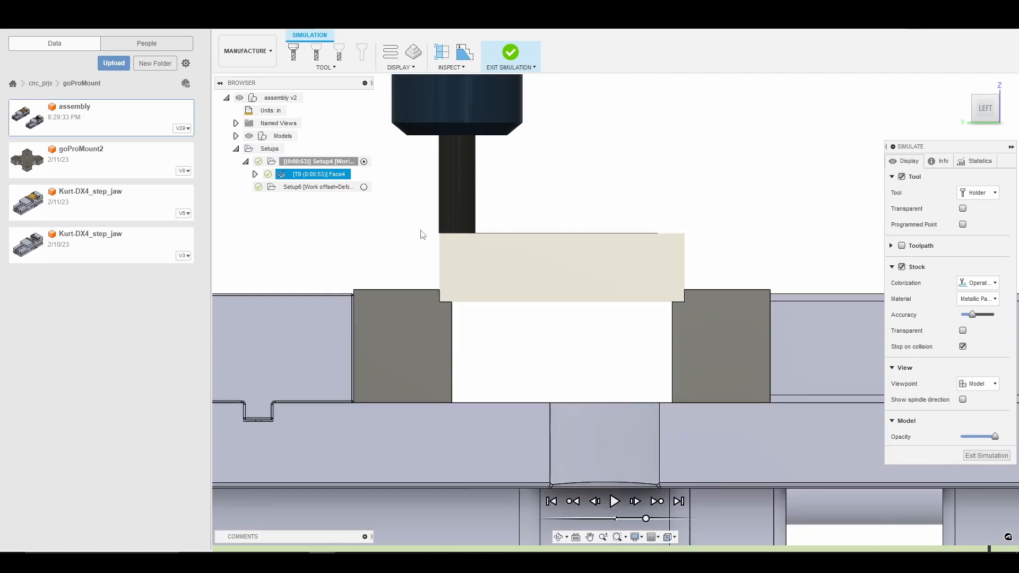
click(986, 456)
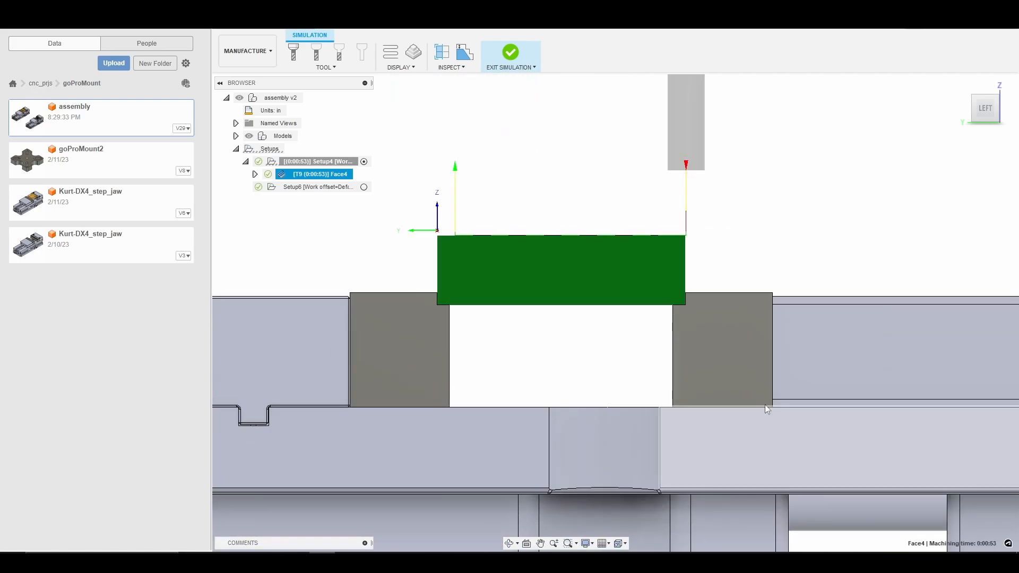
Step: Edit the facing operation to use a 0.1 in stock offset and regenerate its toolpath
click(340, 188)
double_click(344, 176)
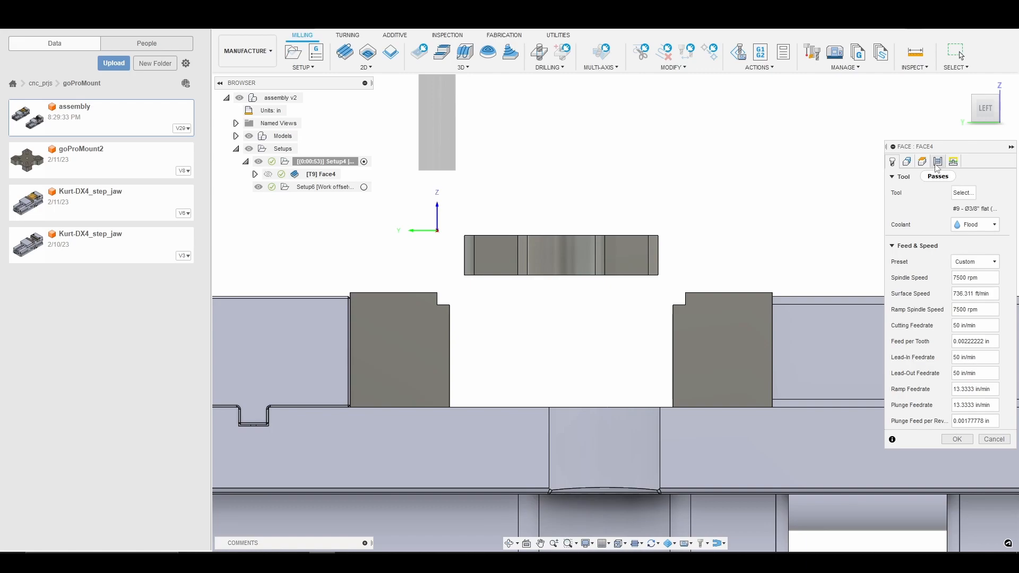
click(937, 161)
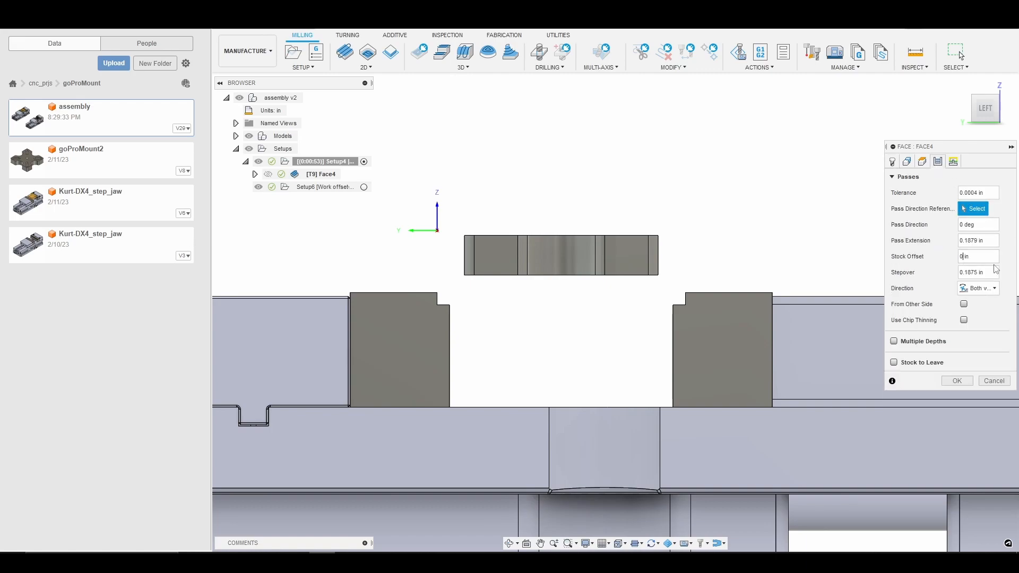
key(BackSpace)
text(.1)
click(966, 382)
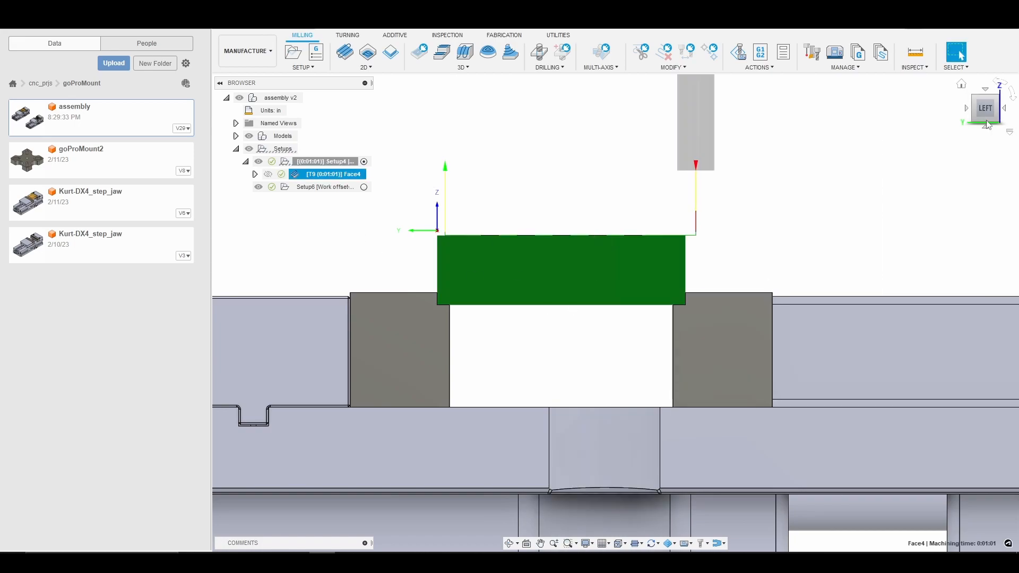
Step: Simulate the regenerated facing toolpath up to its last pass and check the cutter's overhang at the stock edge from the right side
click(962, 84)
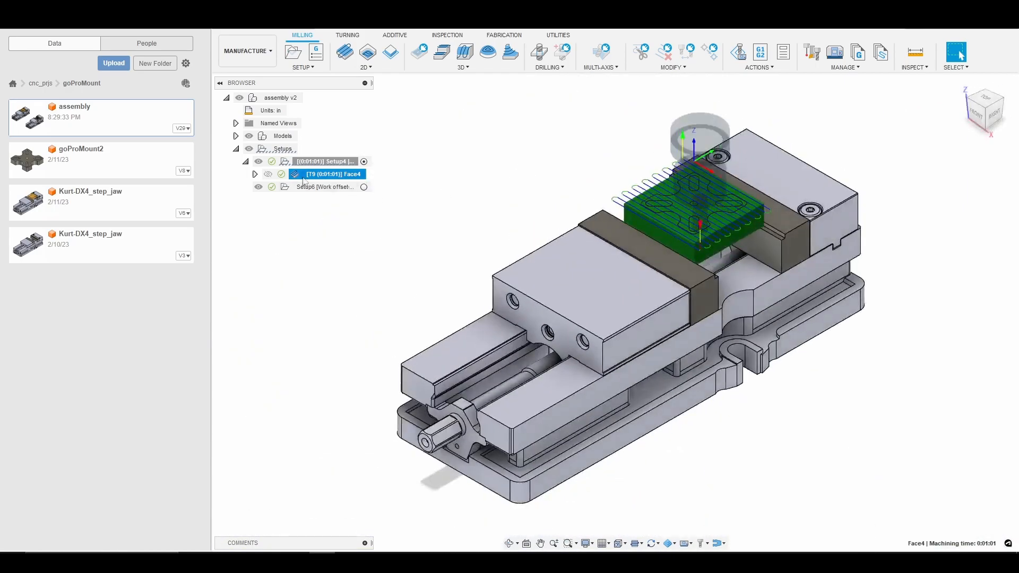
right_click(319, 174)
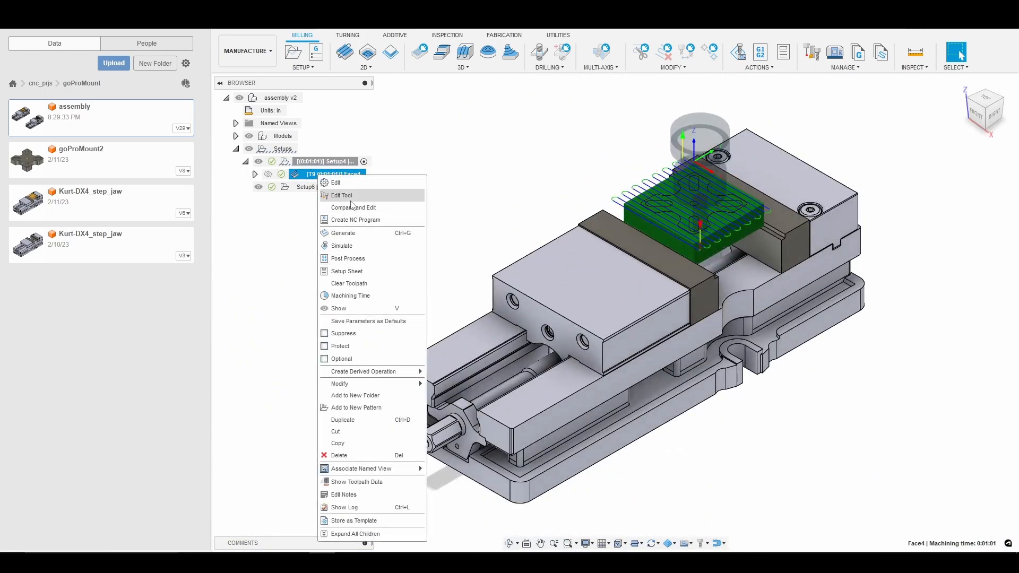
click(369, 245)
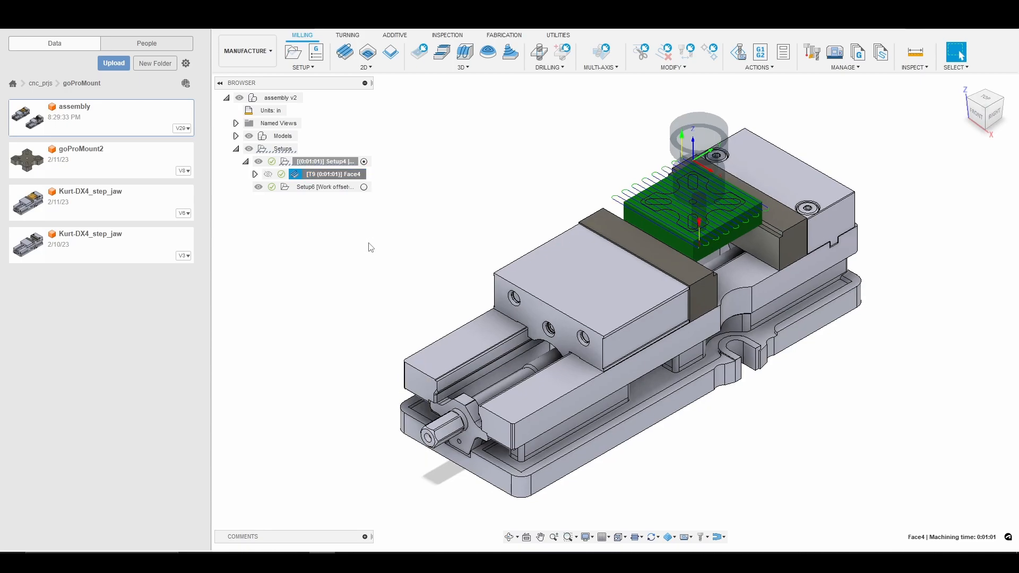
click(614, 502)
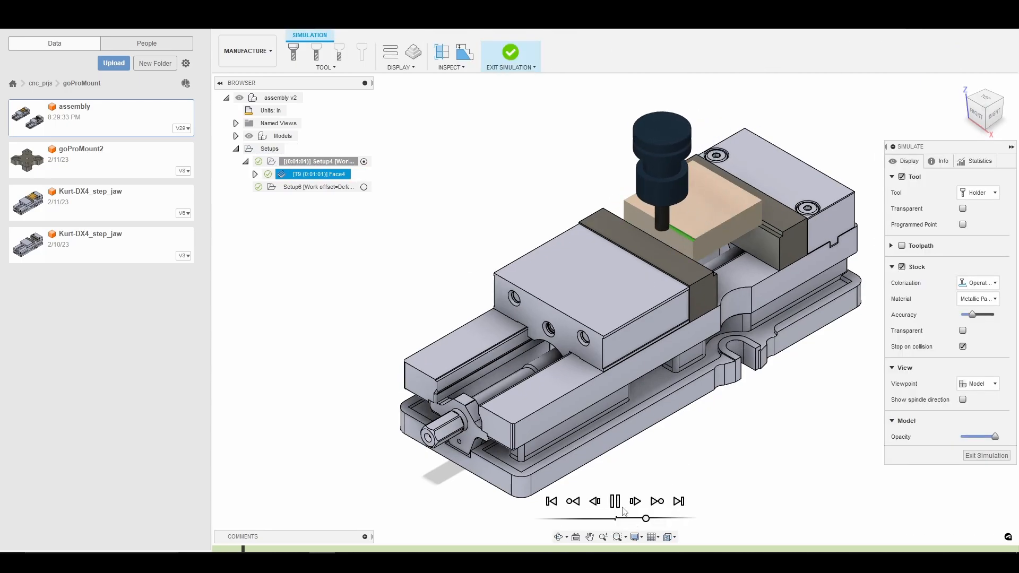
click(615, 502)
mouse_move(271, 548)
mouse_down()
mouse_move(412, 529)
mouse_move(856, 529)
mouse_move(974, 547)
mouse_up()
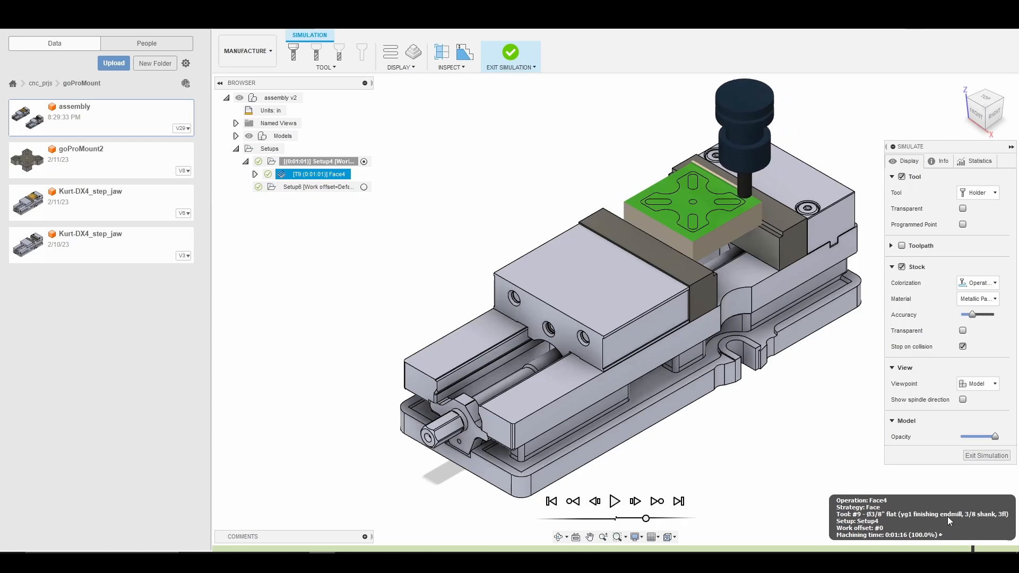
click(997, 118)
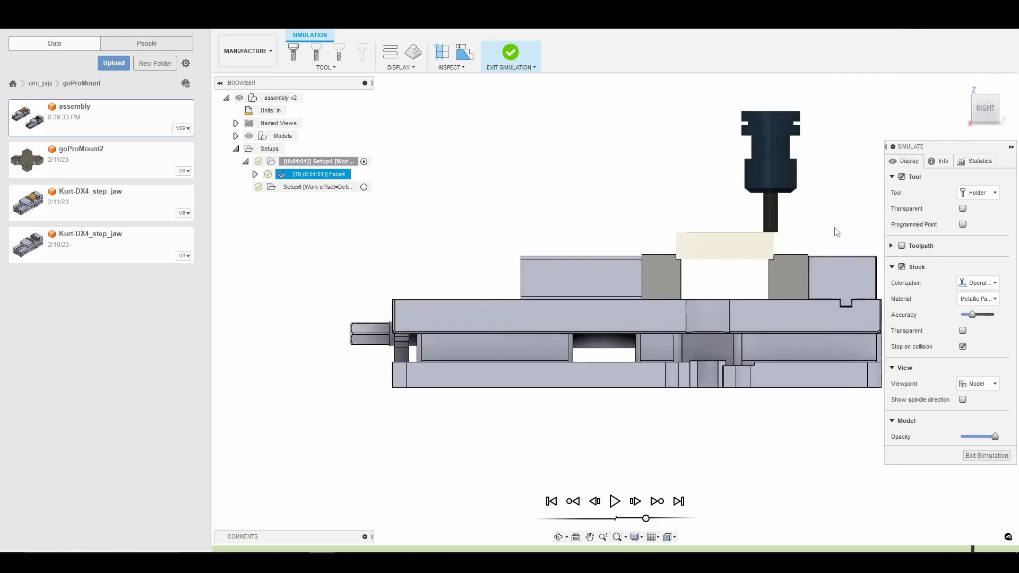
Step: Examine the cutter's overhang at the stock edge up close, exit the simulation and restore the home view
scroll(760, 257, up, 5)
scroll(743, 238, up, 2)
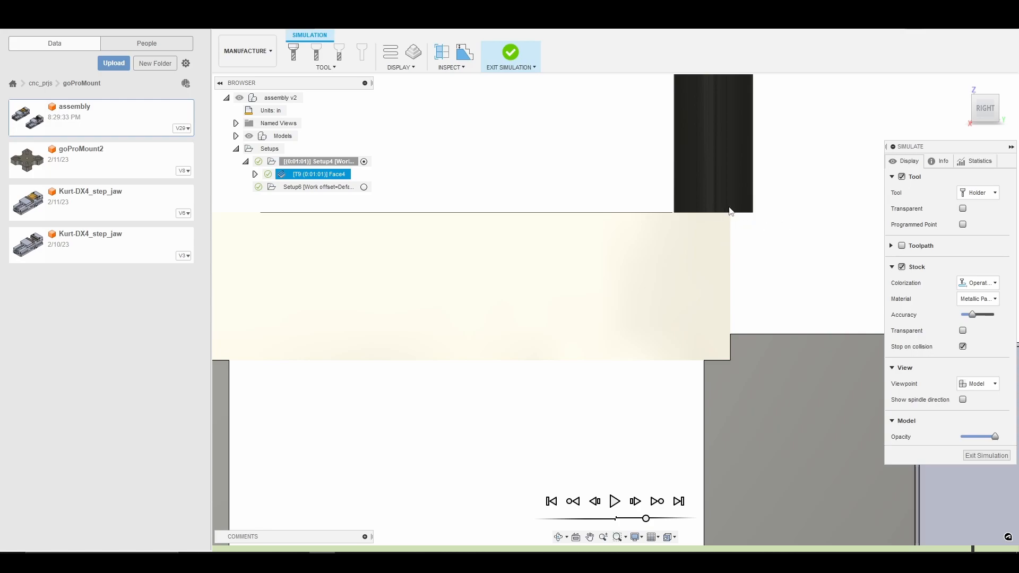
click(996, 456)
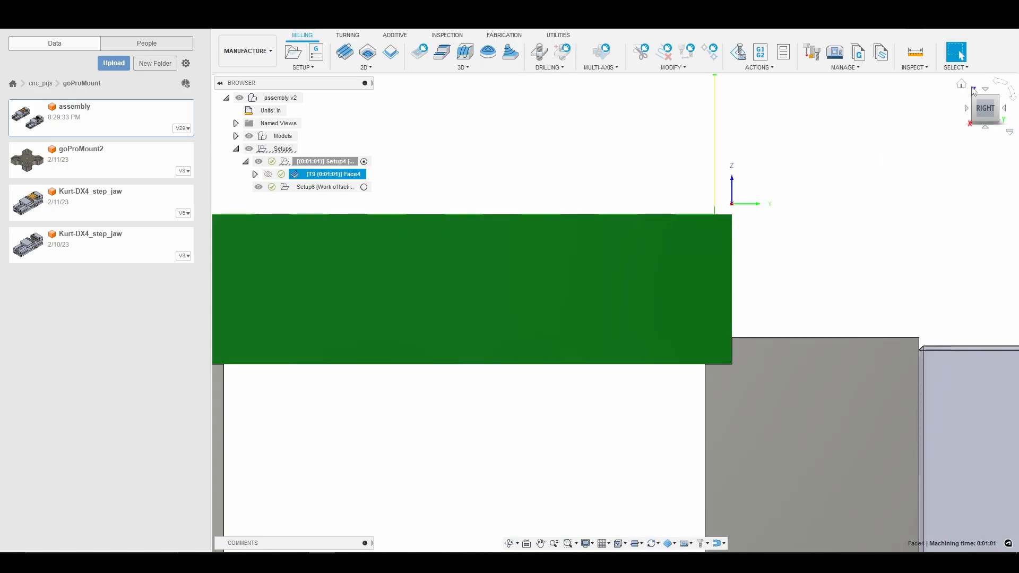
click(962, 85)
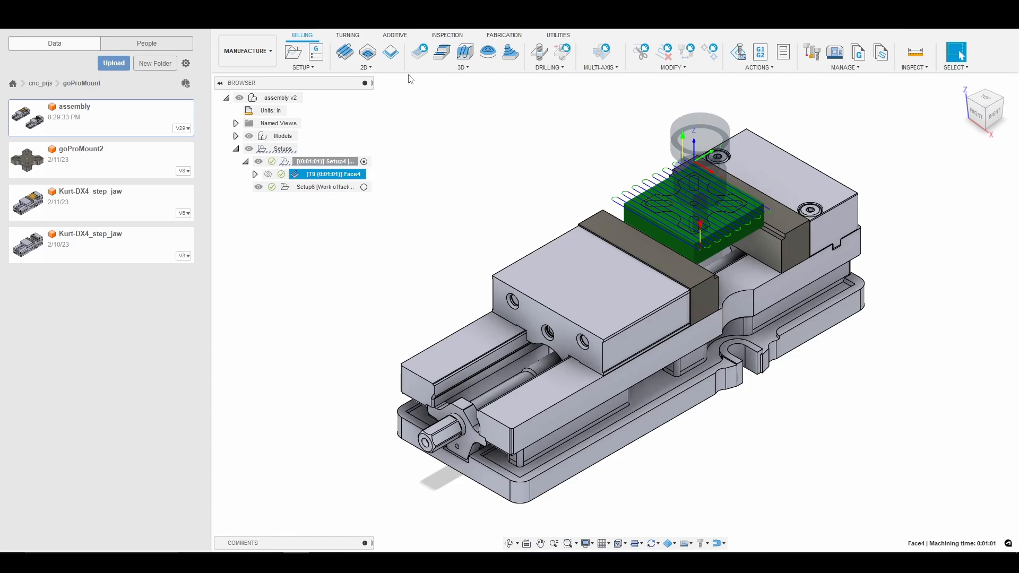
Step: Create a 3D Adaptive Clearing operation with tool 9, the 3/8" yg1 finishing endmill from the 770m+ library, at a 50 in/min cutting feedrate
click(464, 67)
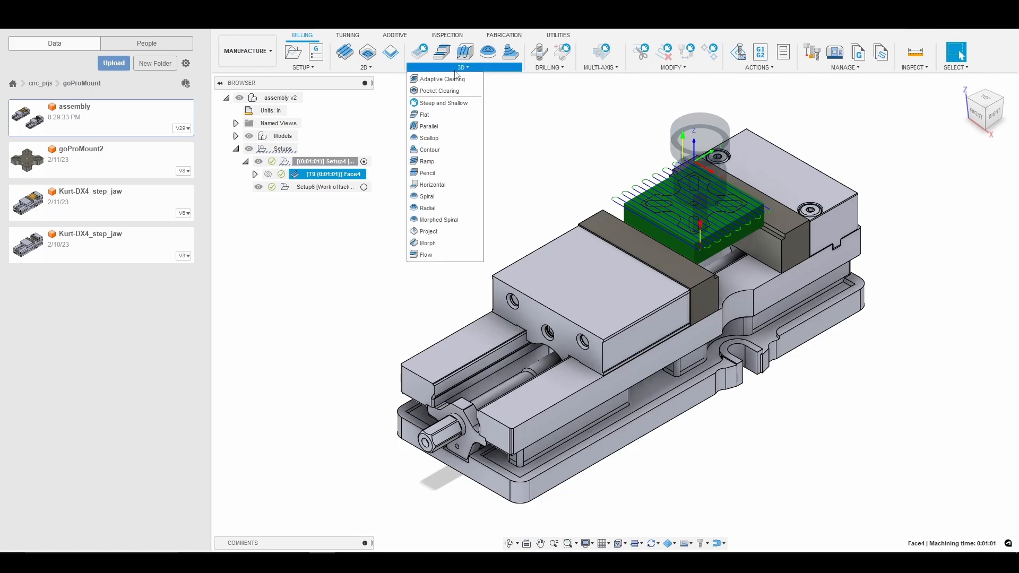
click(445, 79)
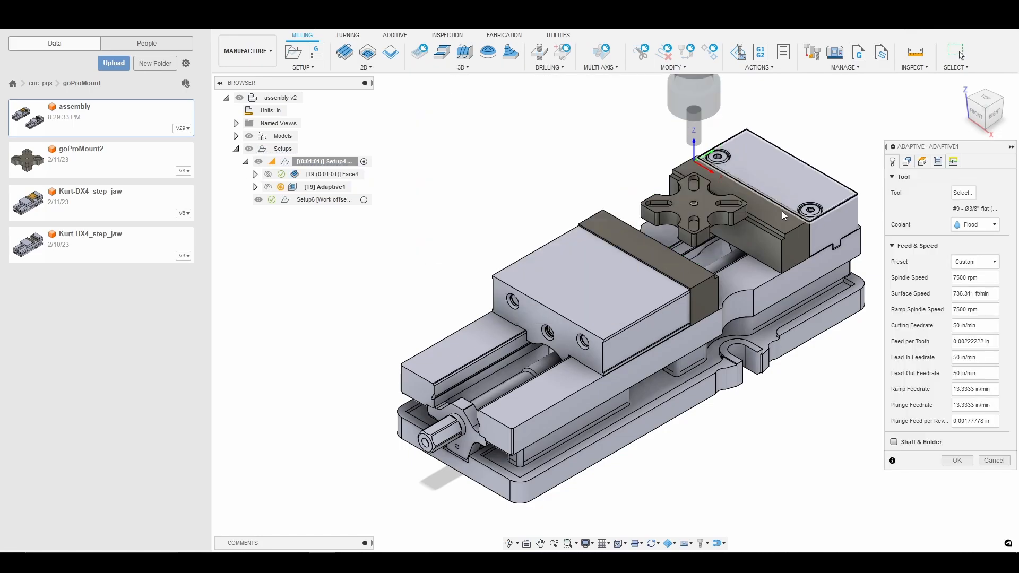
click(963, 192)
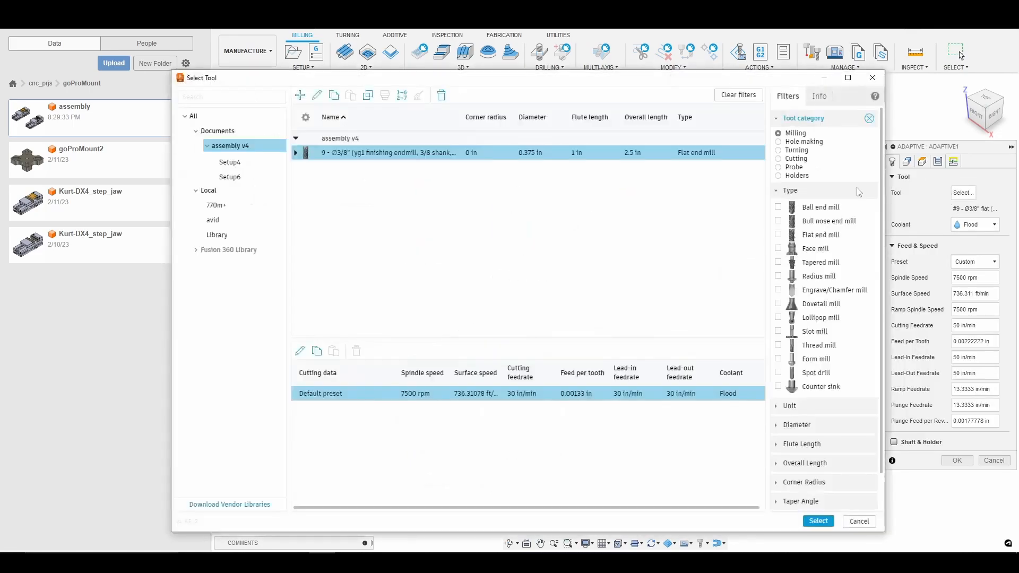
click(345, 153)
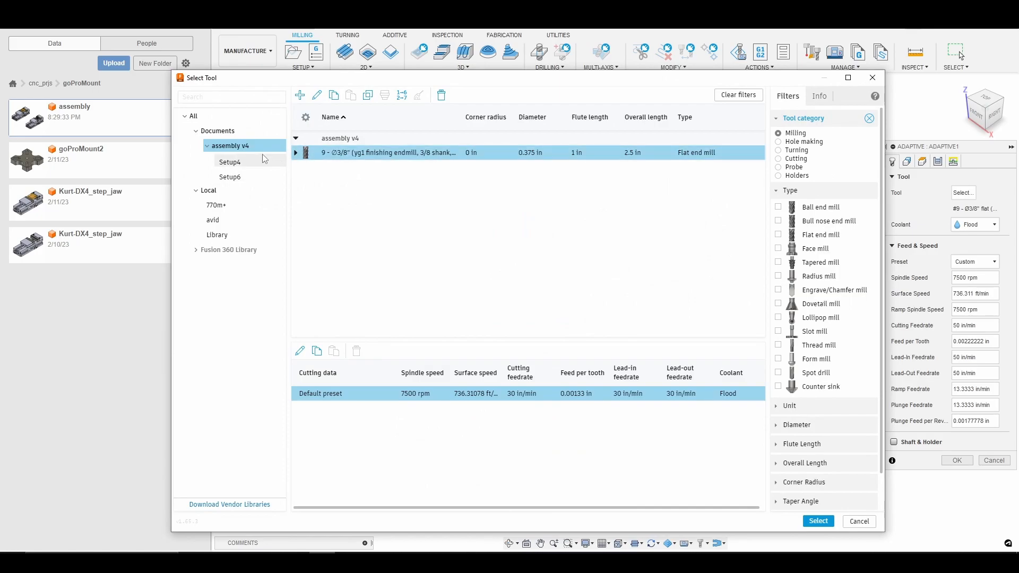
click(228, 206)
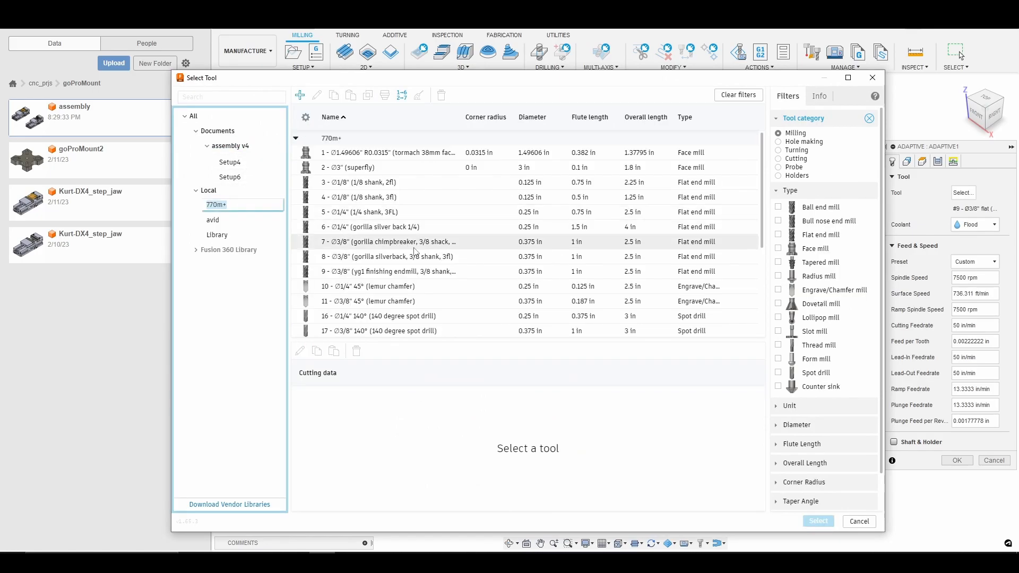
click(416, 271)
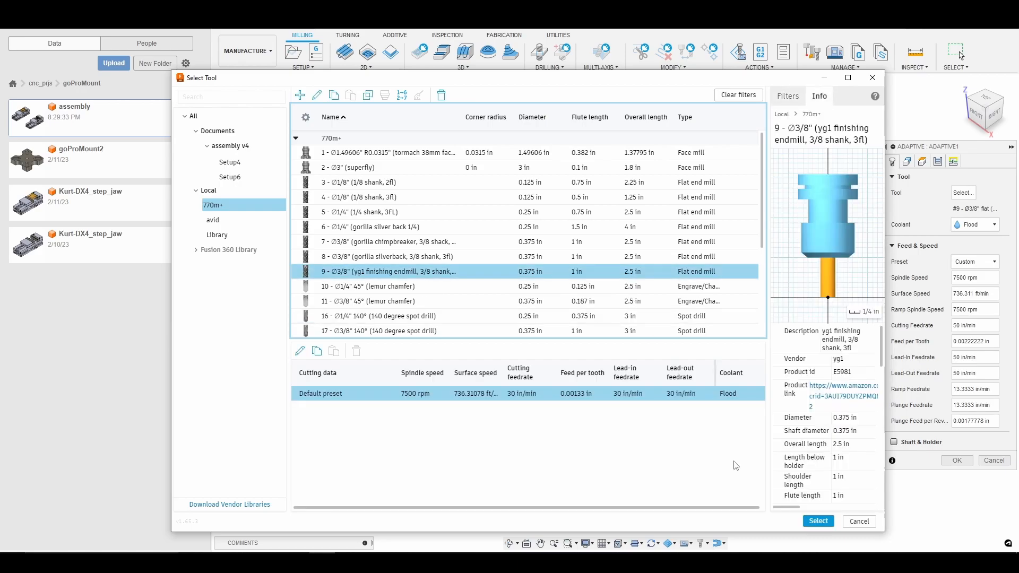
click(818, 521)
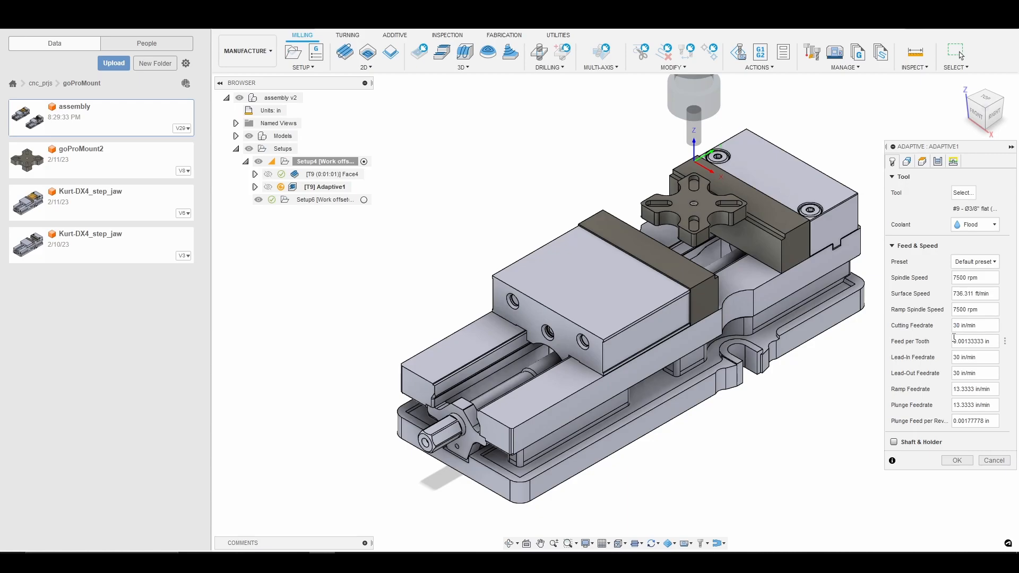
key(Return)
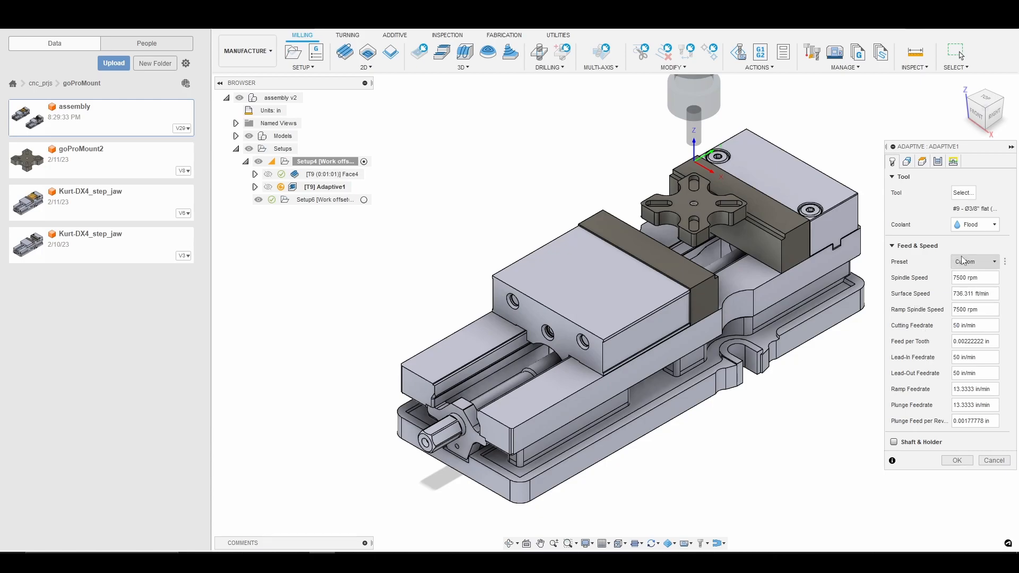
Step: Reference the adaptive operation's top height and retract height from the model top
click(922, 162)
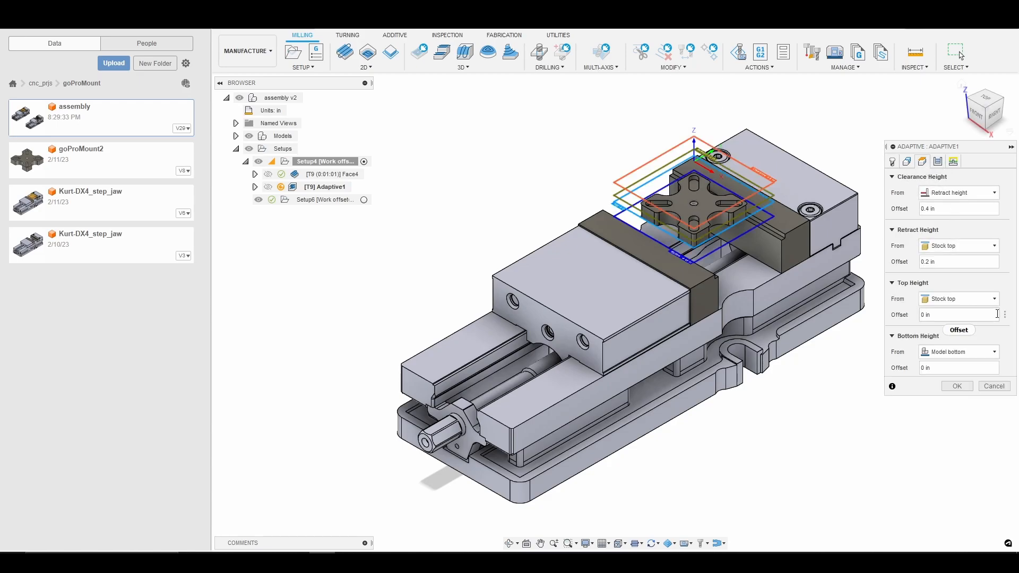
mouse_move(990, 305)
click(968, 300)
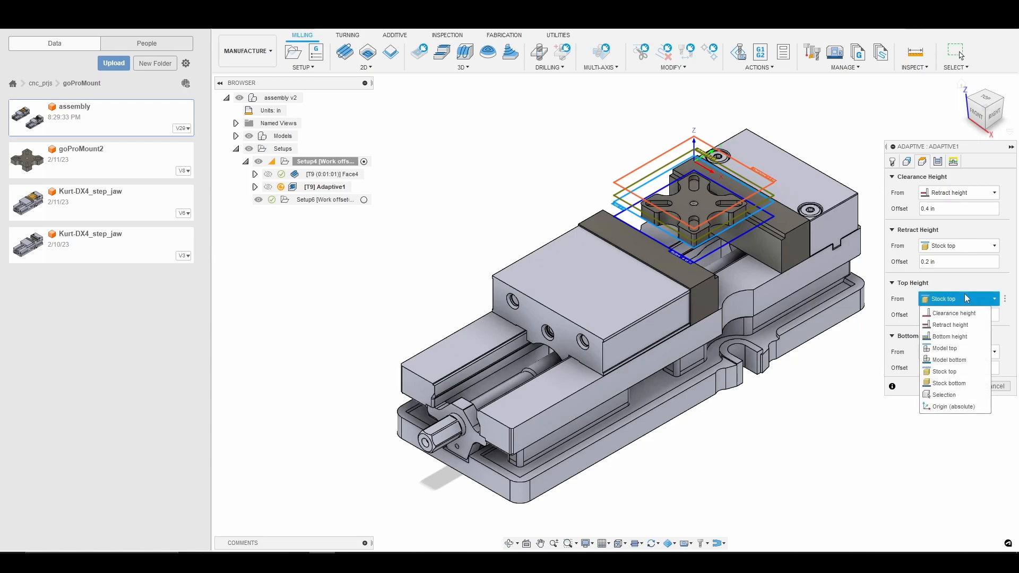
click(963, 348)
click(986, 248)
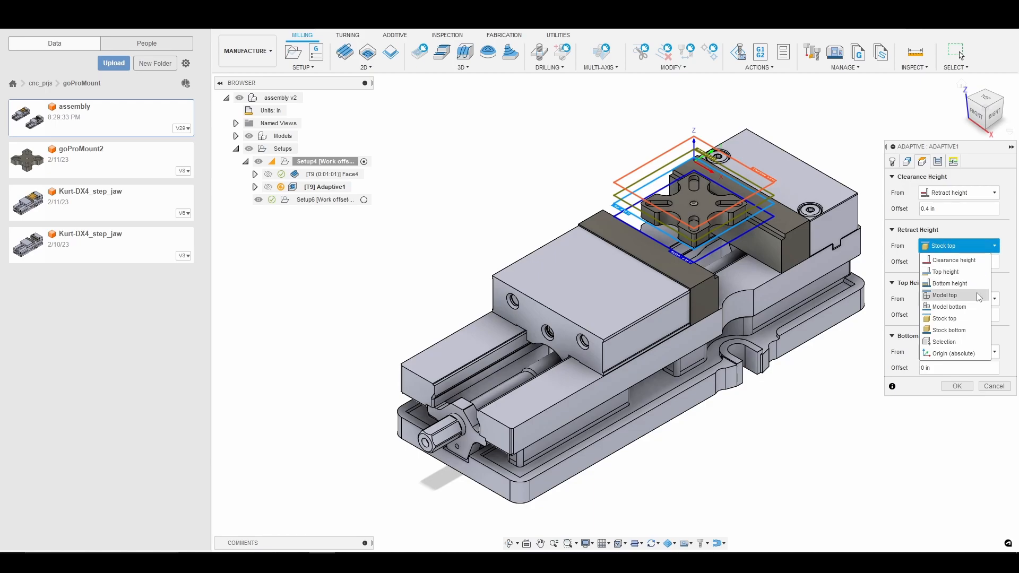
click(969, 295)
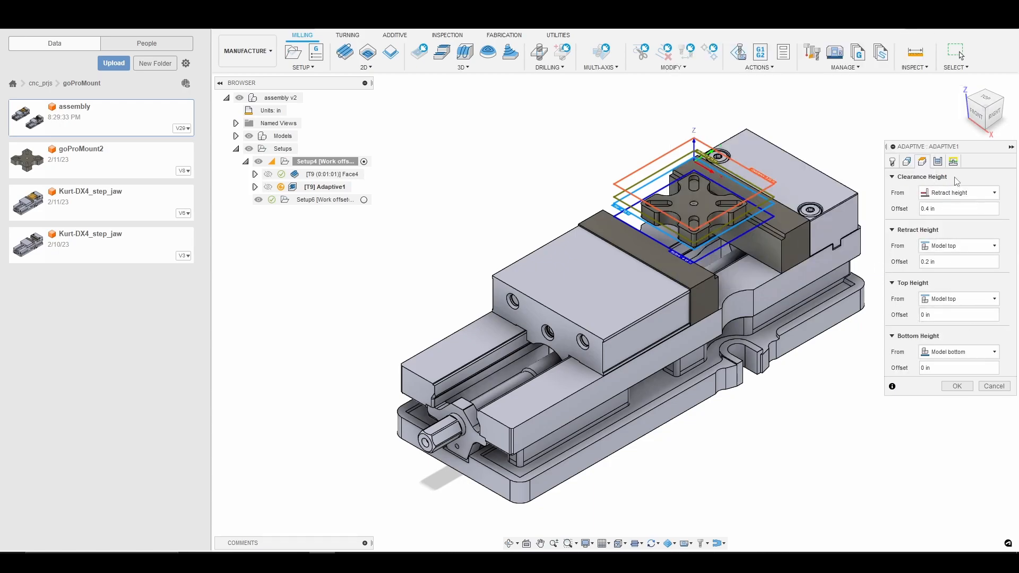
Step: Set the adaptive operation's optimal load to 0.03 in
click(938, 162)
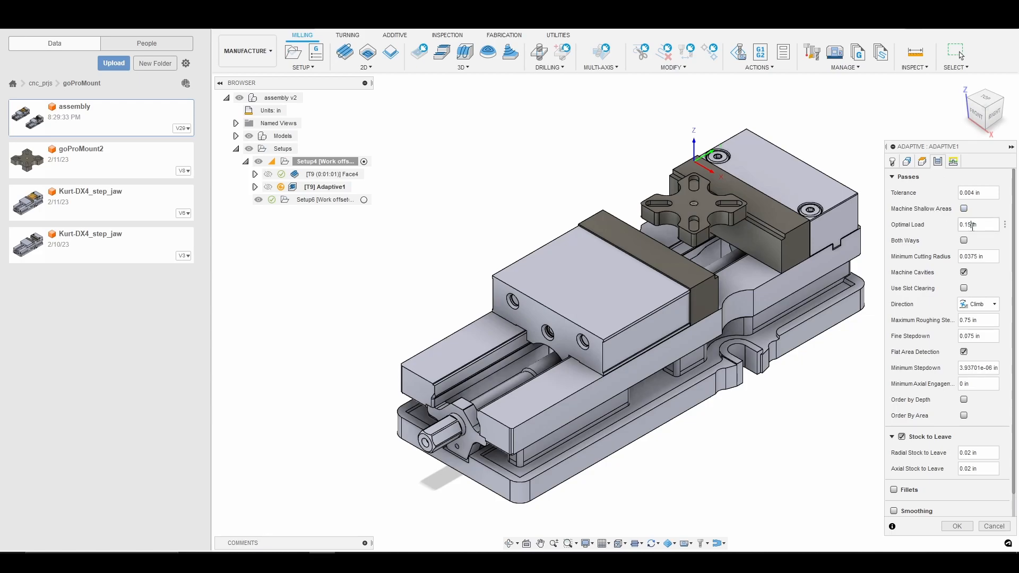
key(BackSpace)
key(BackSpace)
text(03)
mouse_move(974, 452)
Step: Set the ramp clearance height to 0.02 in and generate the adaptive toolpath
click(953, 161)
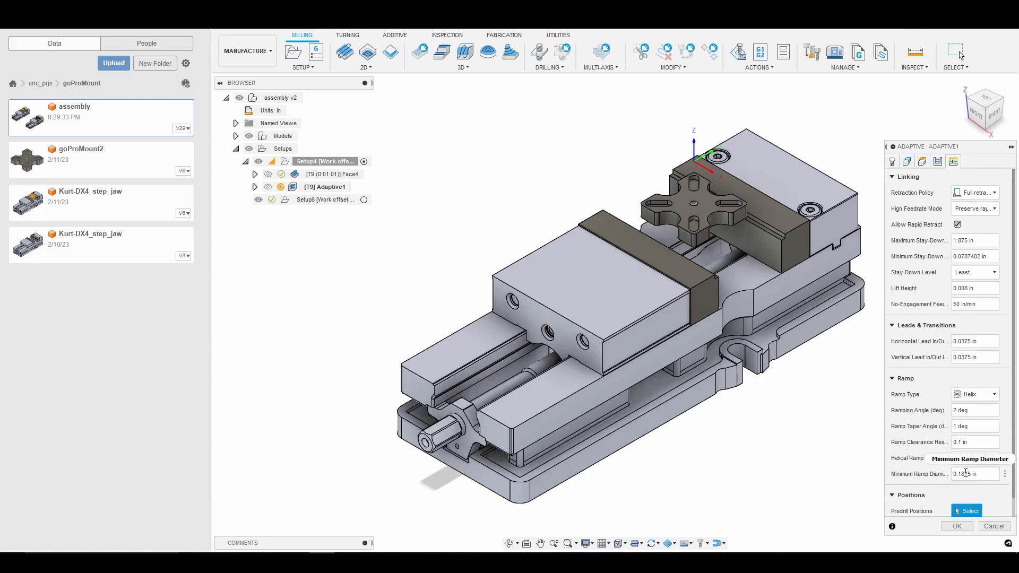
key(BackSpace)
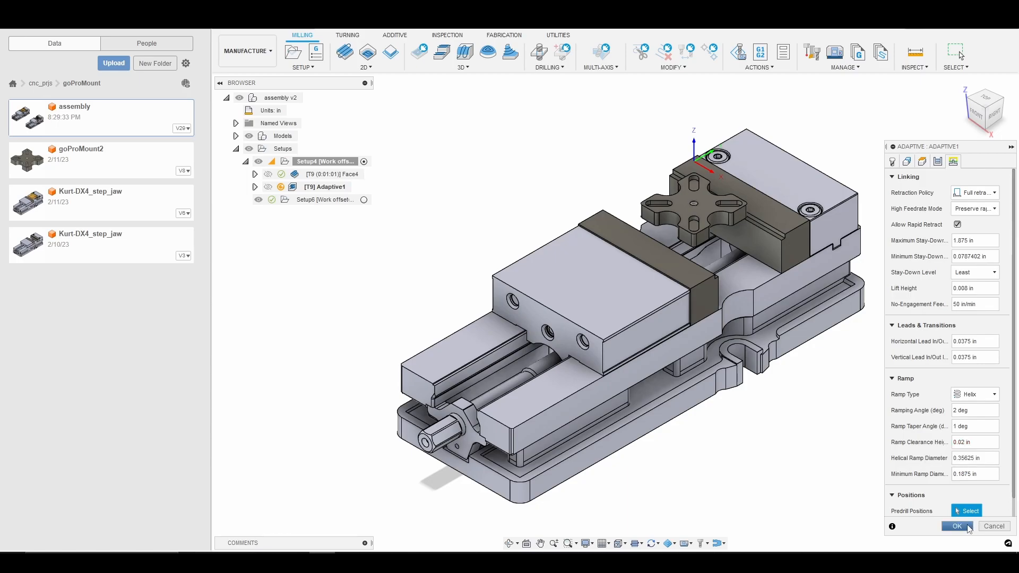
click(968, 527)
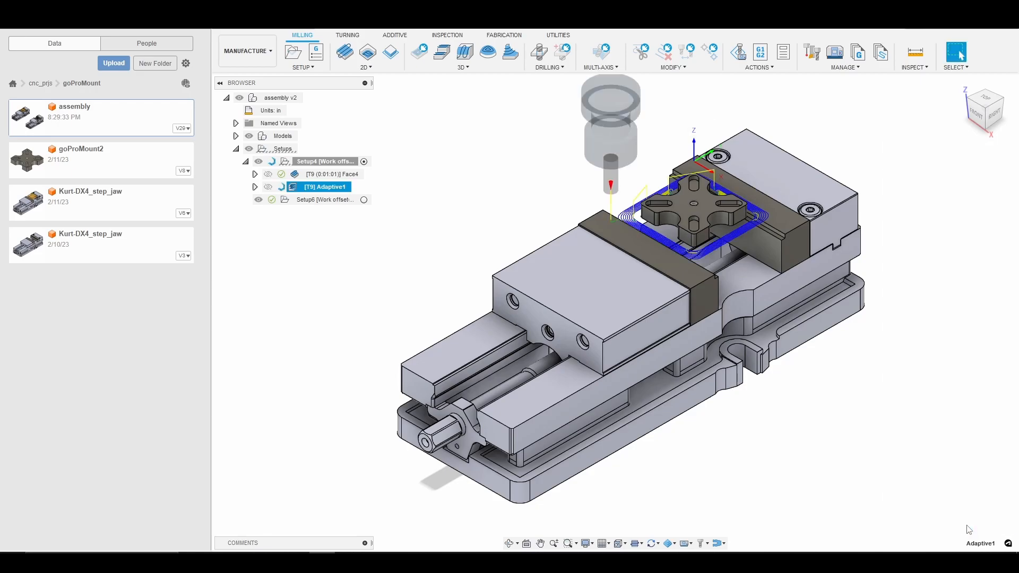
Step: Simulate the adaptive clearing toolpath through to its end, check the roughed part, and exit the simulation
scroll(697, 203, up, 4)
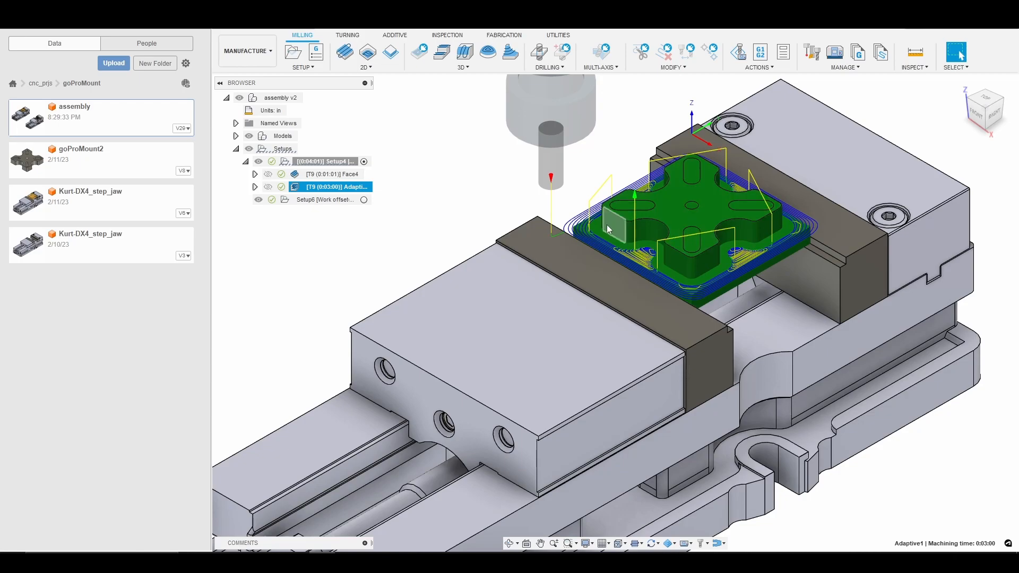
right_click(357, 189)
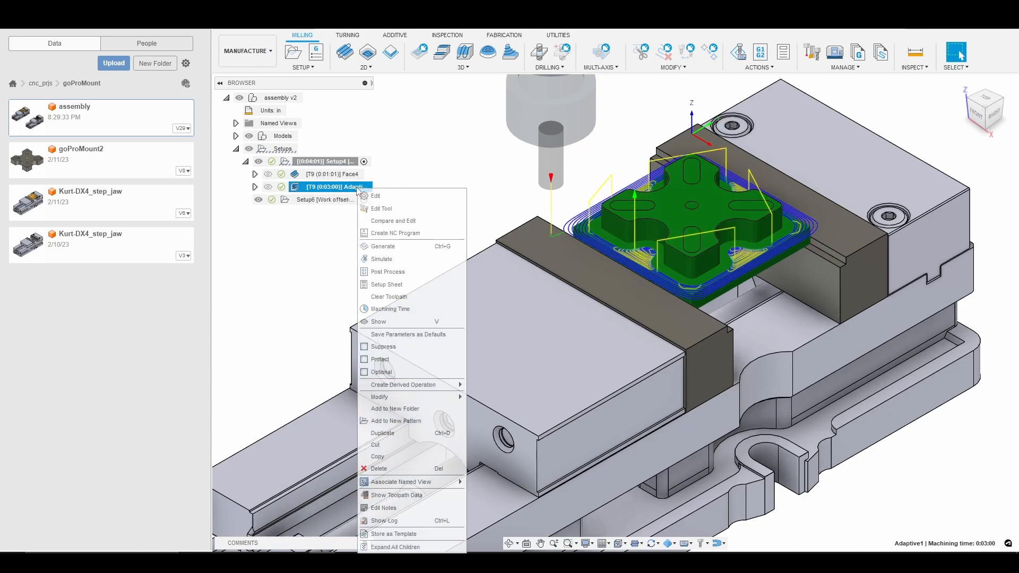
click(386, 261)
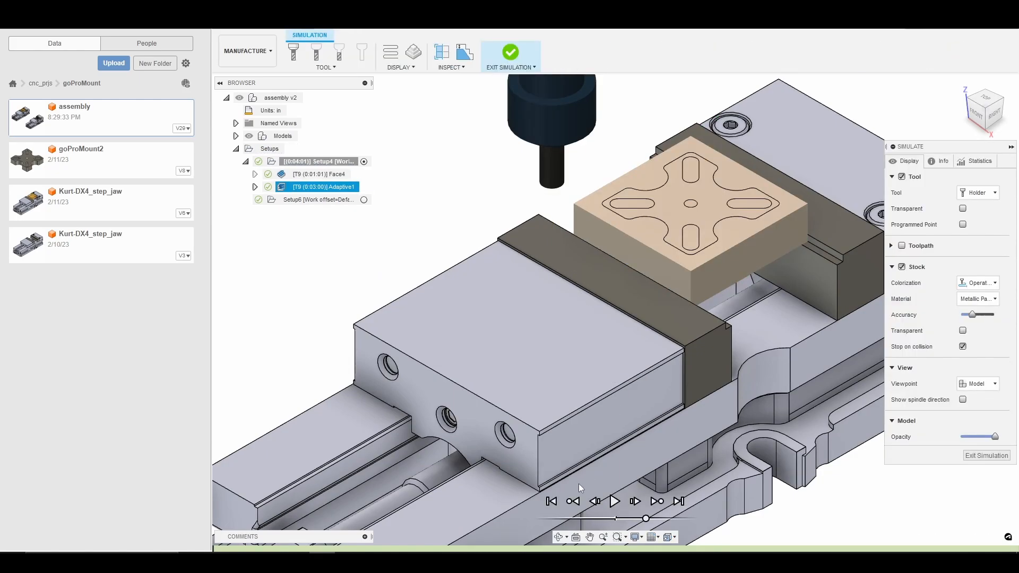
click(614, 502)
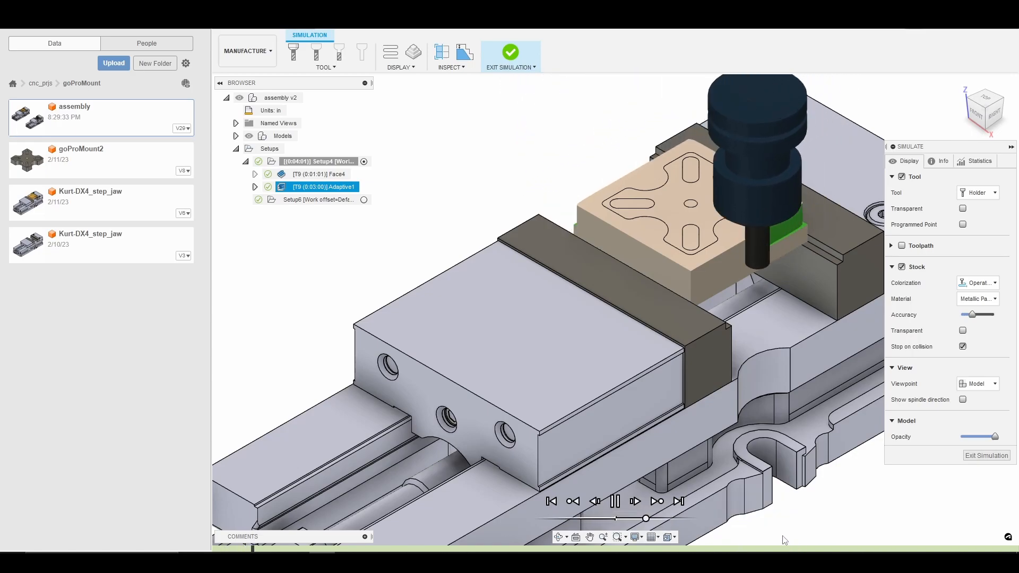
click(616, 502)
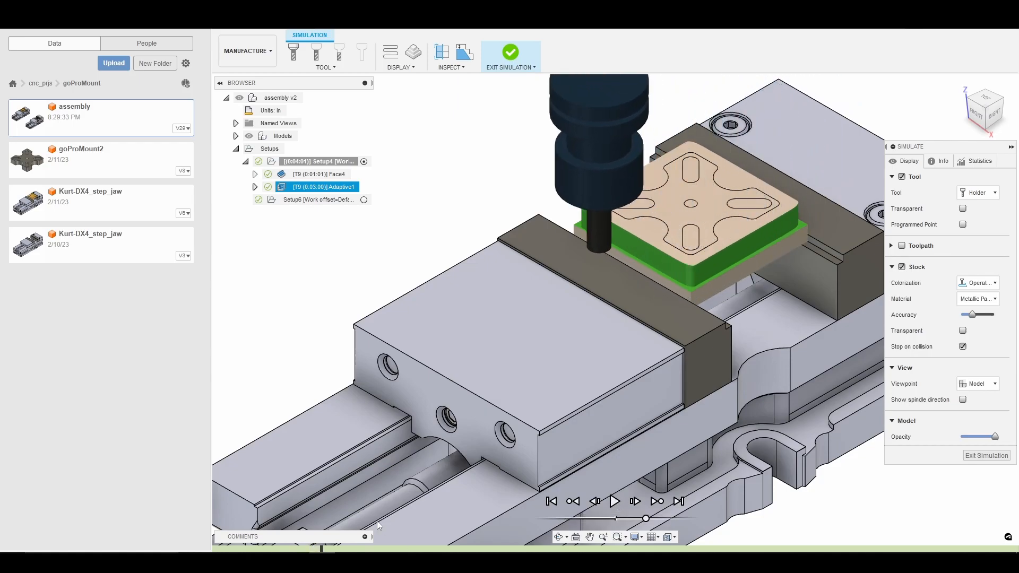
drag(323, 549, 1004, 550)
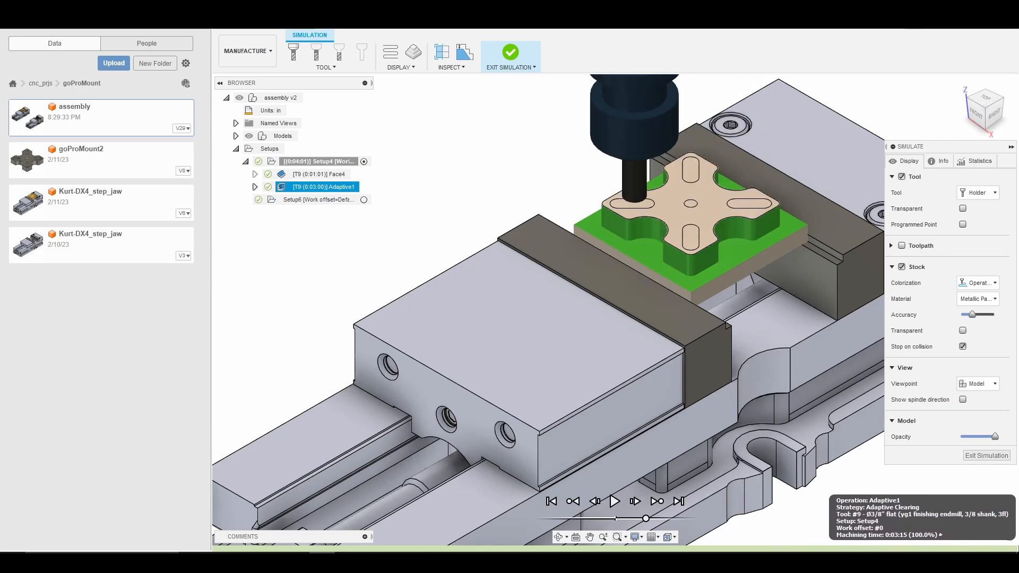
click(1000, 460)
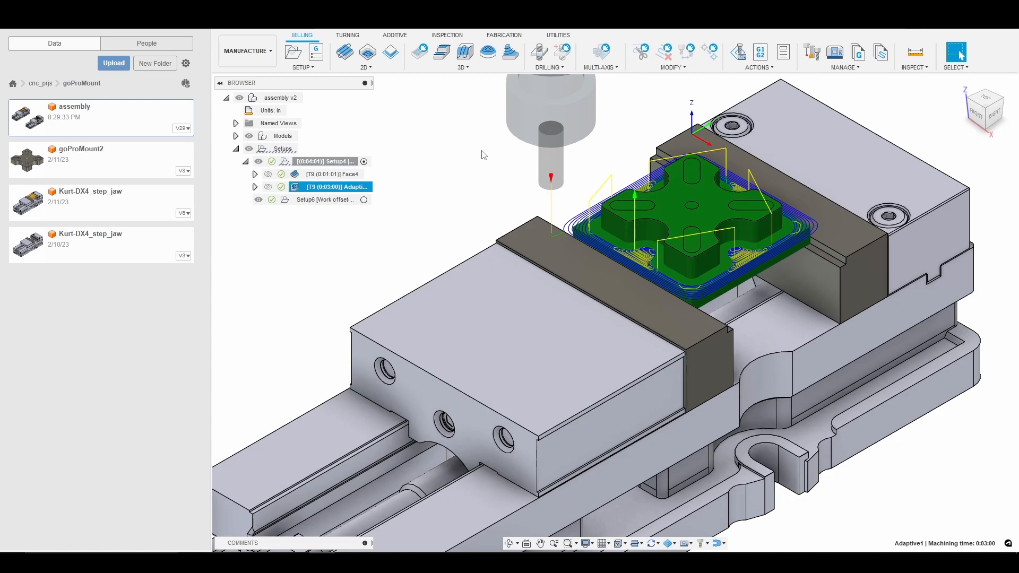
Step: Create a 2D Contour operation using tool 9, the 3/8" yg1 finishing endmill from the 770m+ library
click(370, 69)
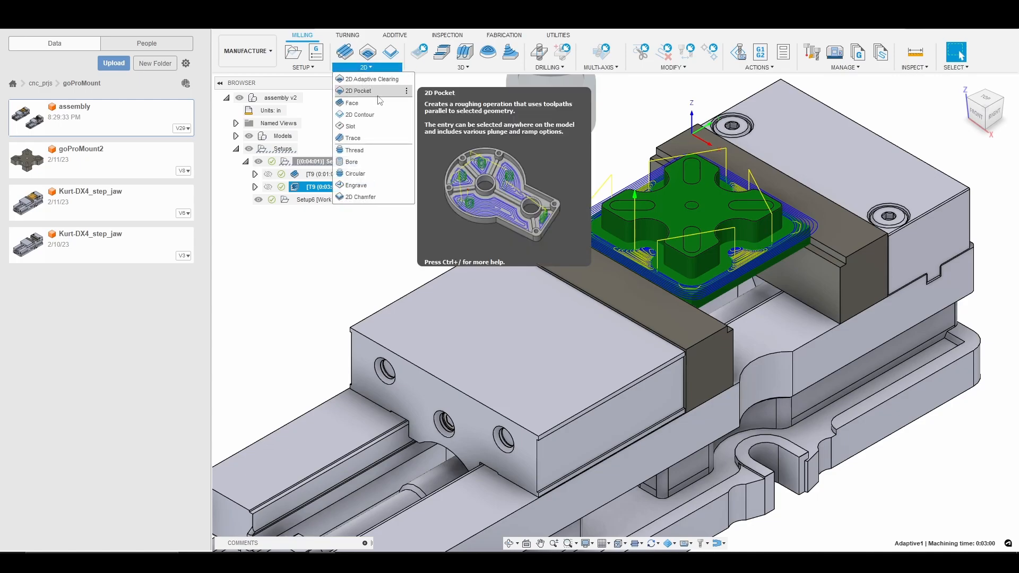
click(377, 114)
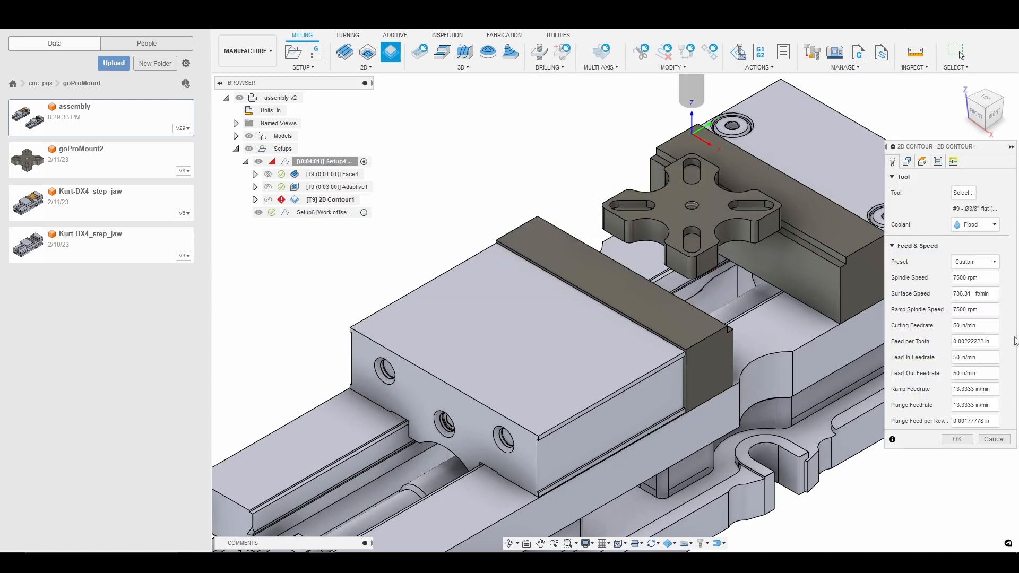
click(969, 195)
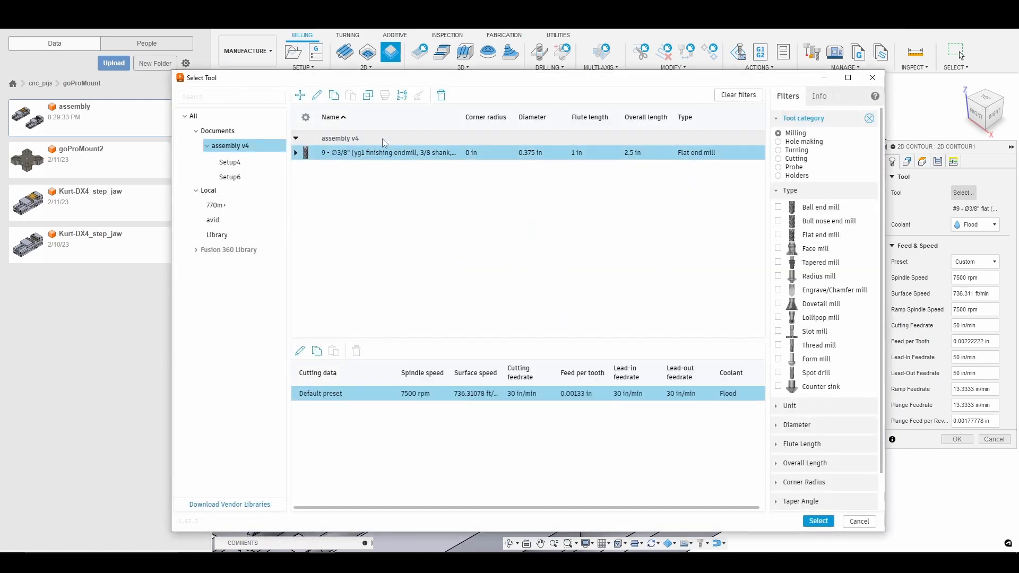
click(229, 205)
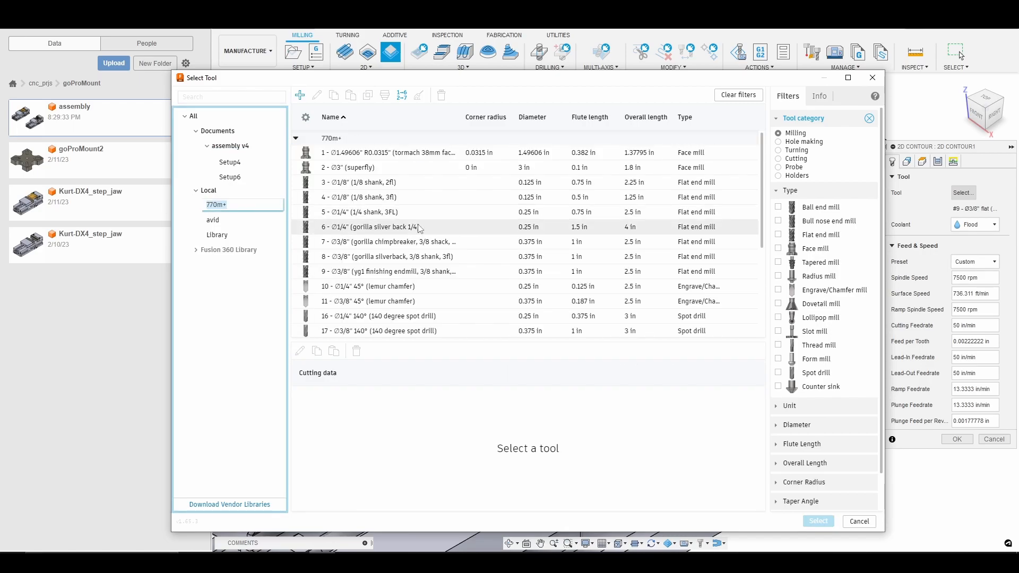
click(454, 277)
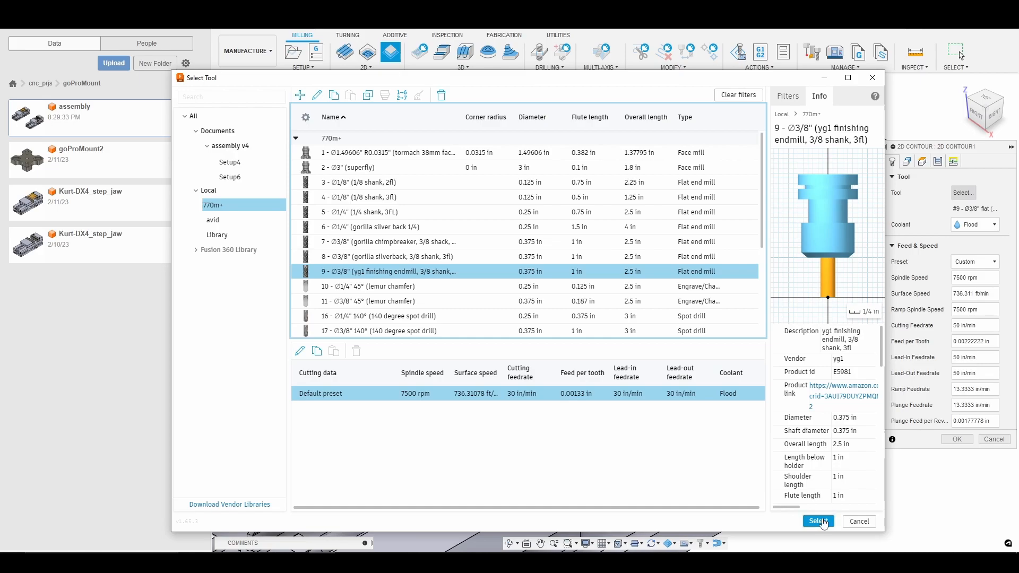
click(821, 522)
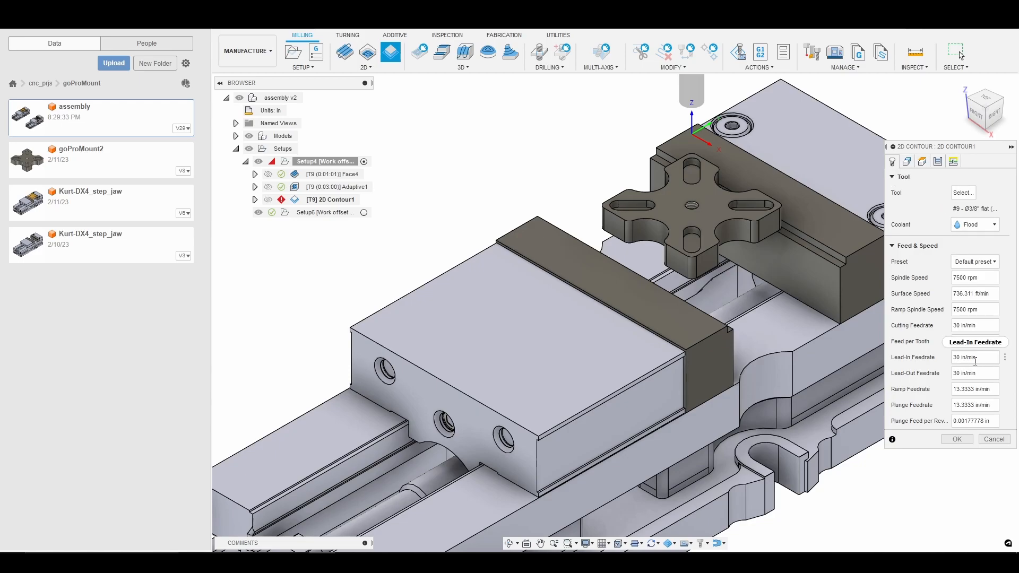
Step: Select the bottom outer edge chain of the GoPro mount as the 2D contour geometry
click(907, 162)
scroll(707, 248, up, 3)
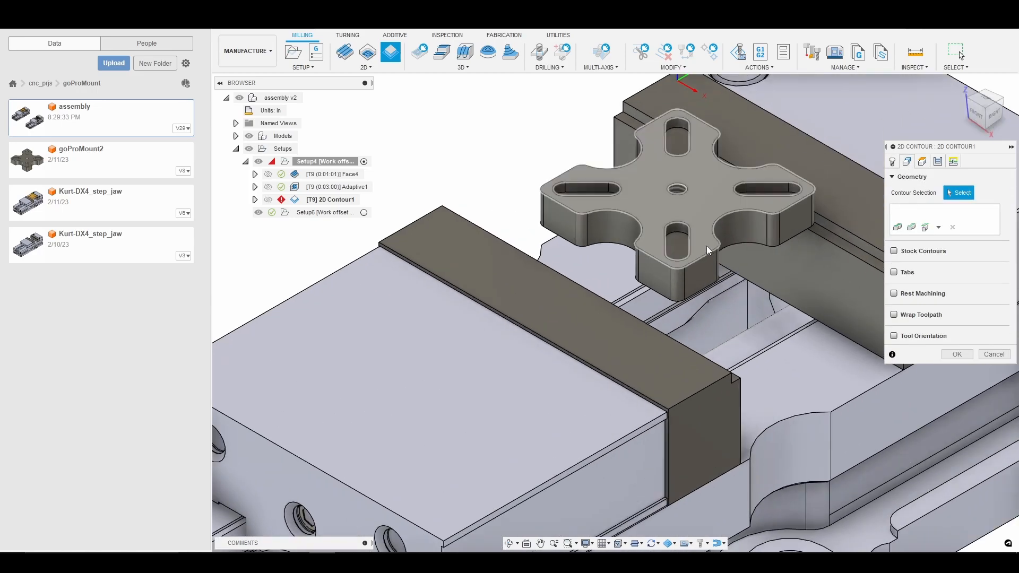
scroll(658, 241, up, 2)
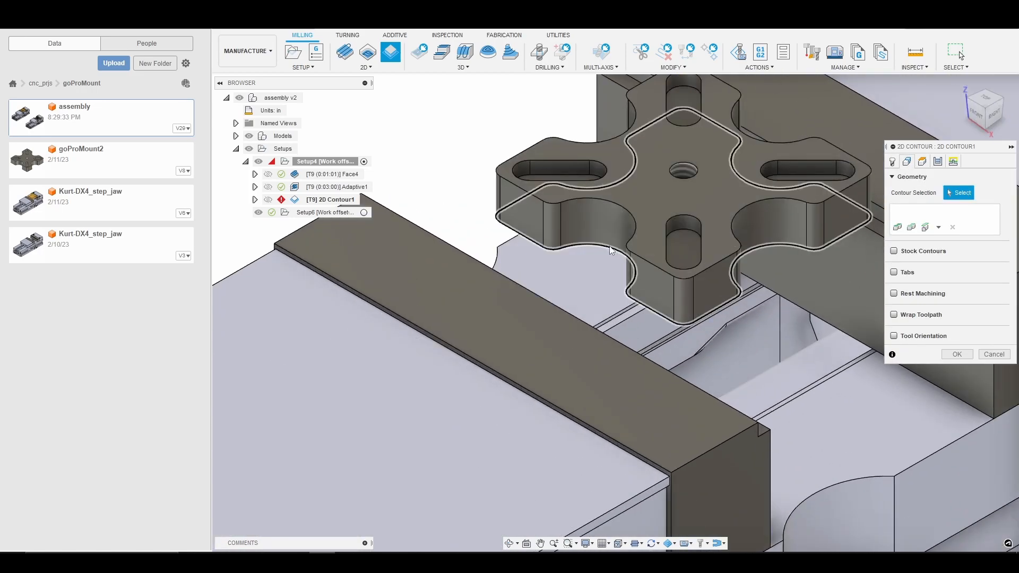
click(610, 249)
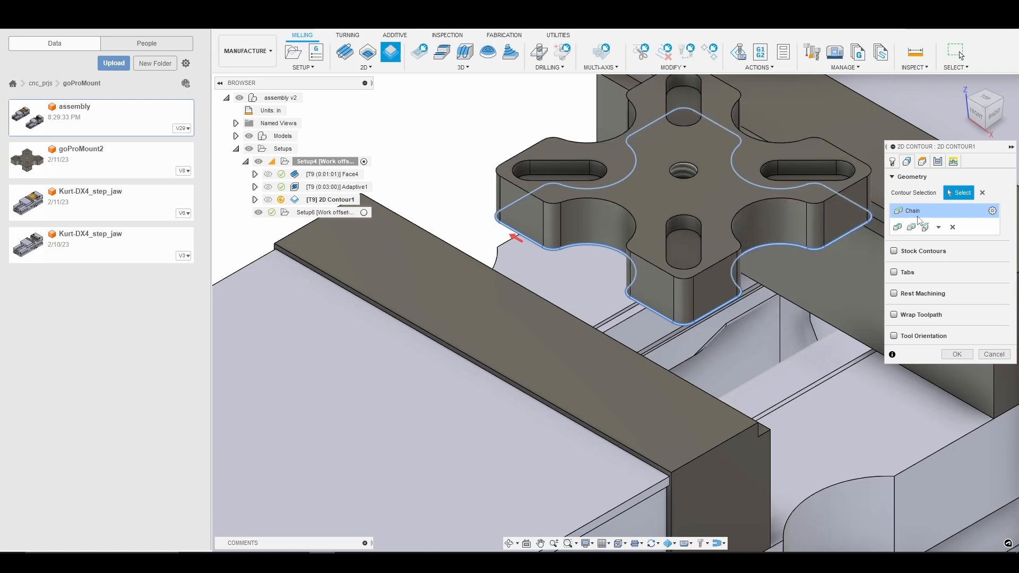
Step: Reference the 2D contour's top height to the model top and its retract height to the feed height
click(922, 164)
click(995, 354)
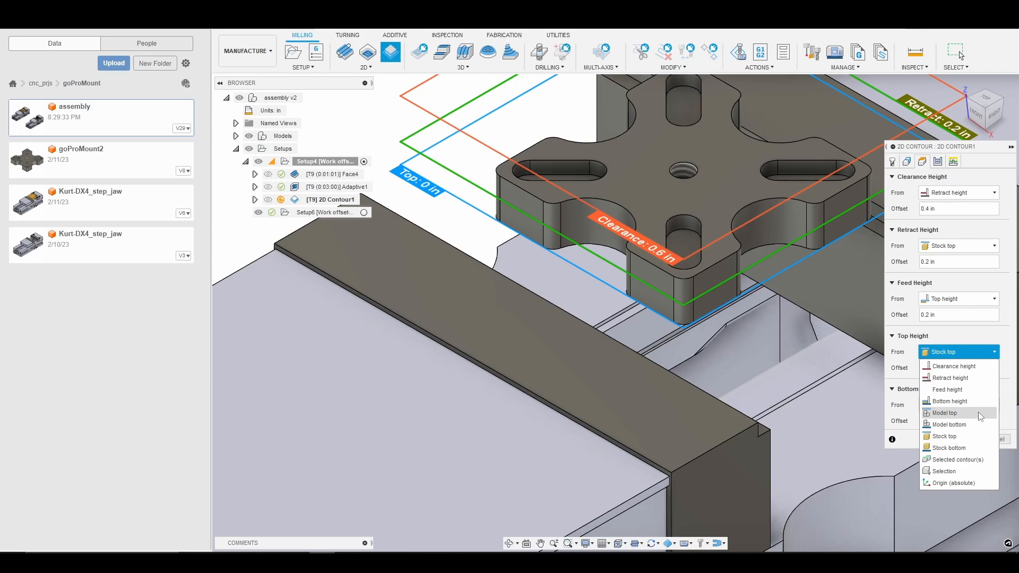
click(981, 416)
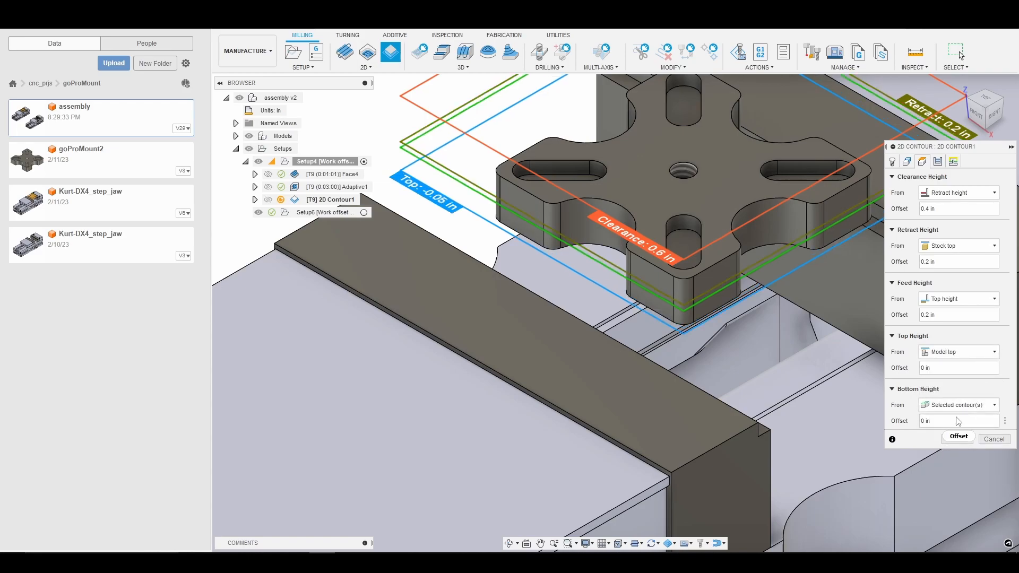
click(991, 246)
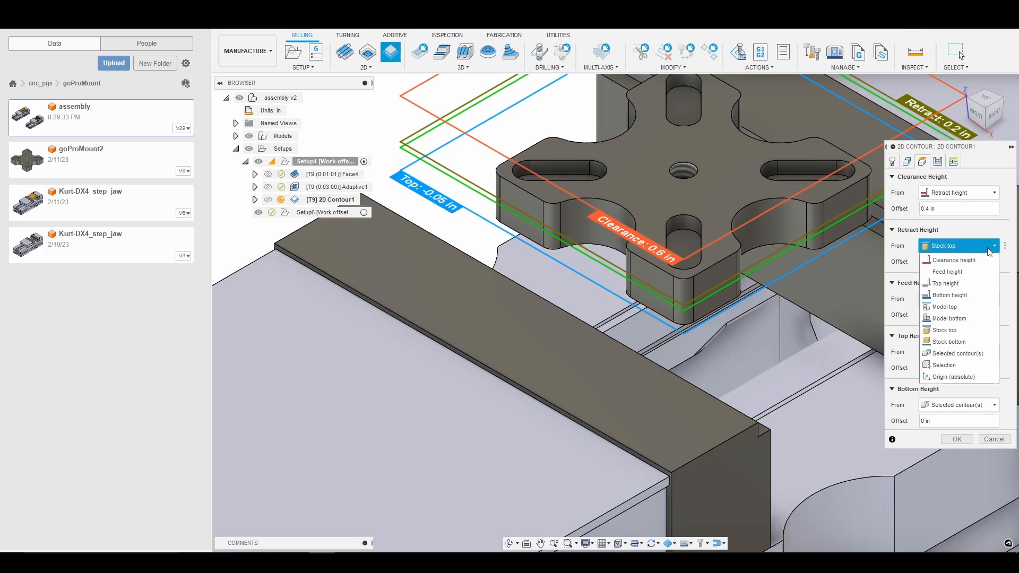
click(967, 244)
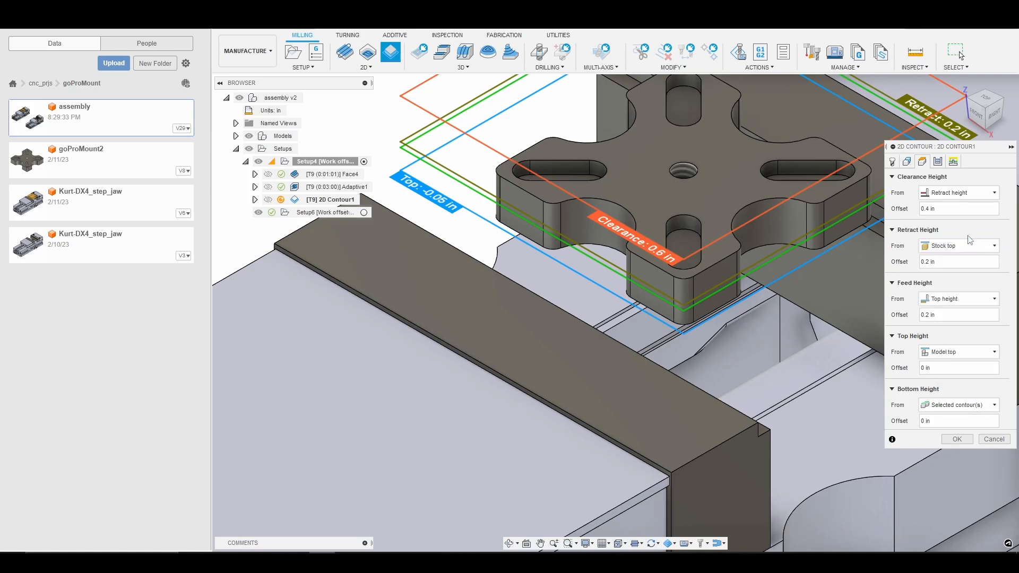
click(978, 246)
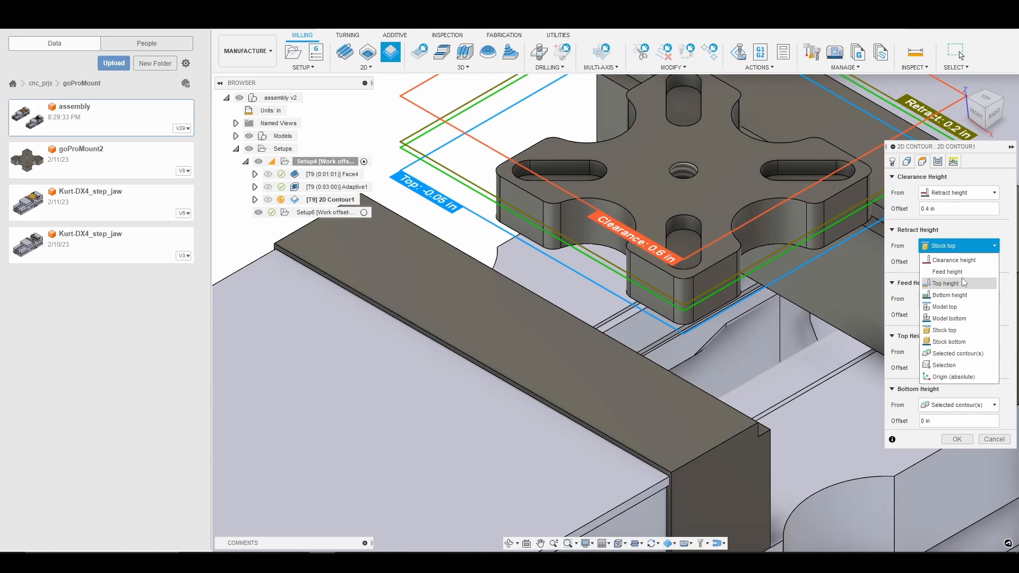
click(962, 273)
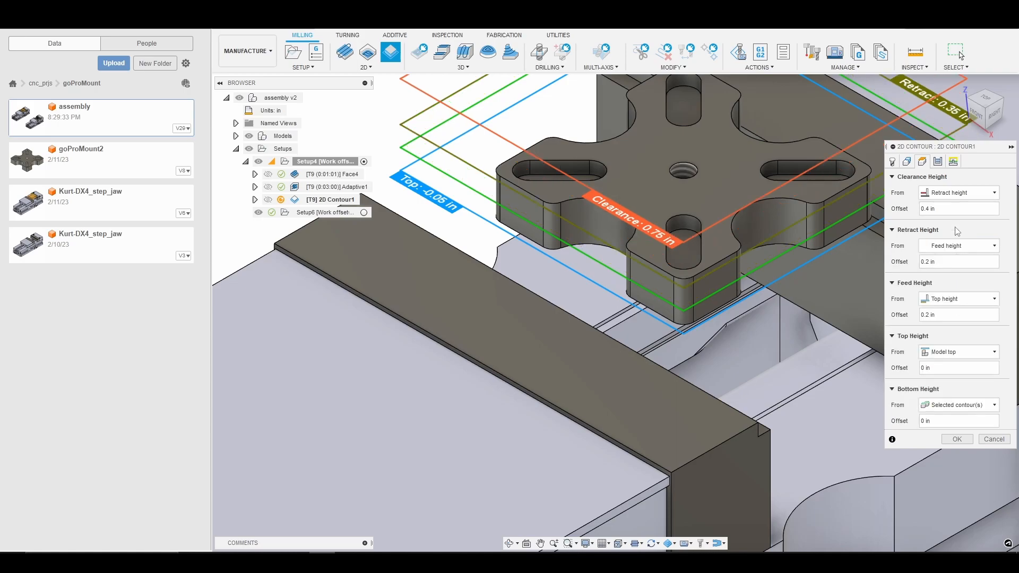
Step: Set the contour's finishing overlap to 0.05 in and enable smoothing and feed optimization for its passes
click(940, 163)
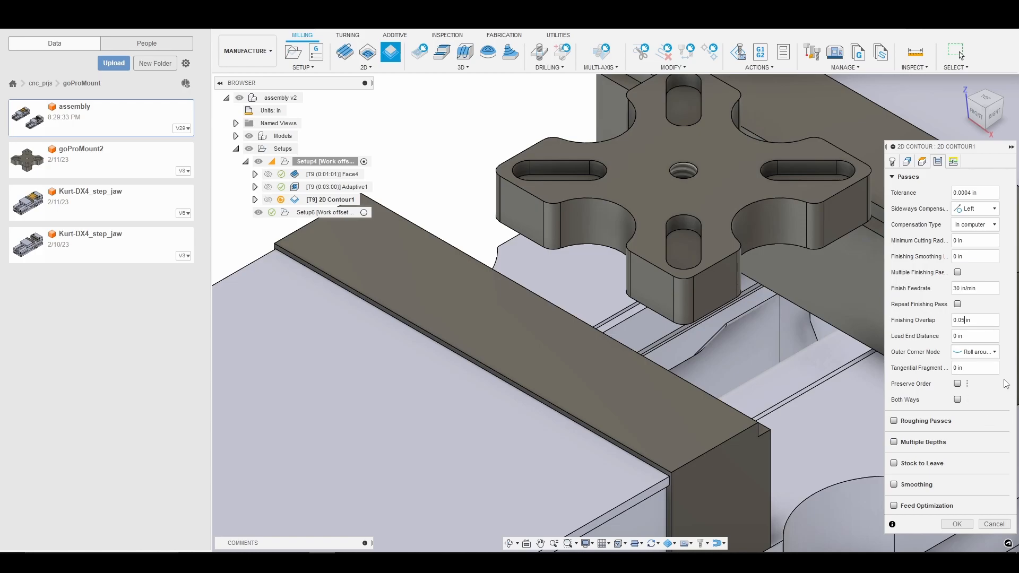
click(894, 484)
scroll(902, 512, down, 1)
click(900, 510)
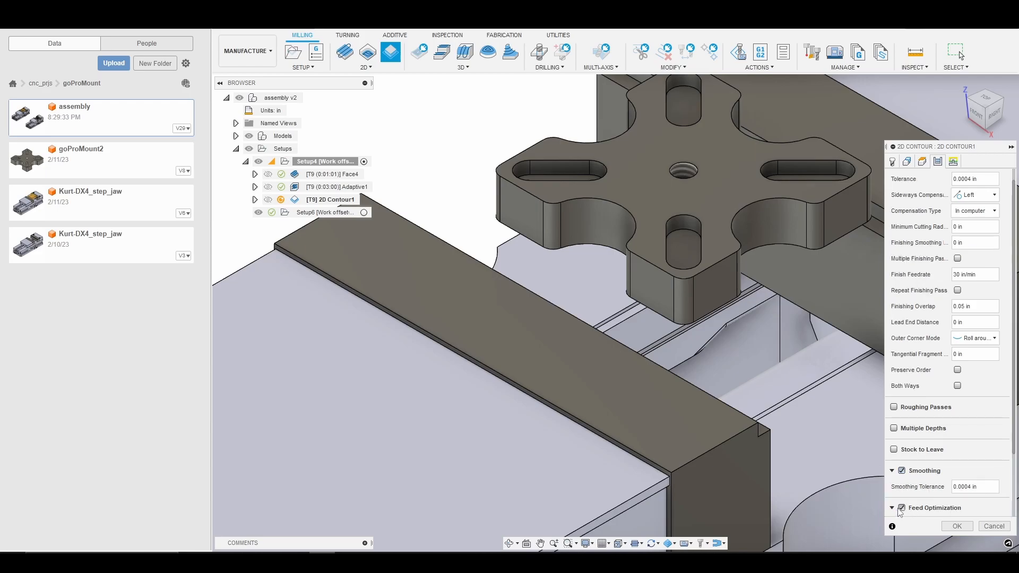
Step: Set the contour's lead-in sweep angle to 45 deg and generate the toolpath
click(954, 162)
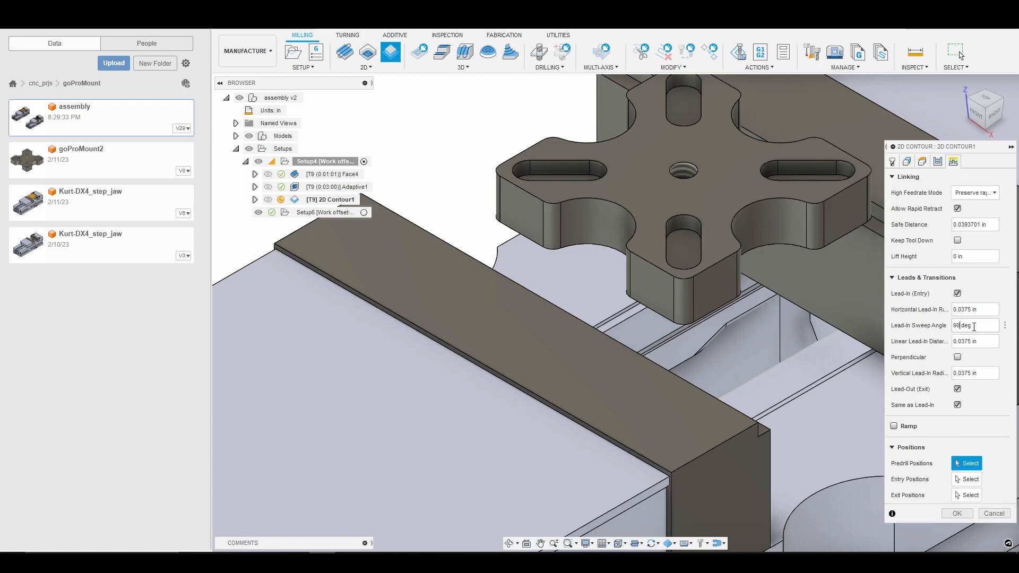
key(BackSpace)
text(45)
click(956, 513)
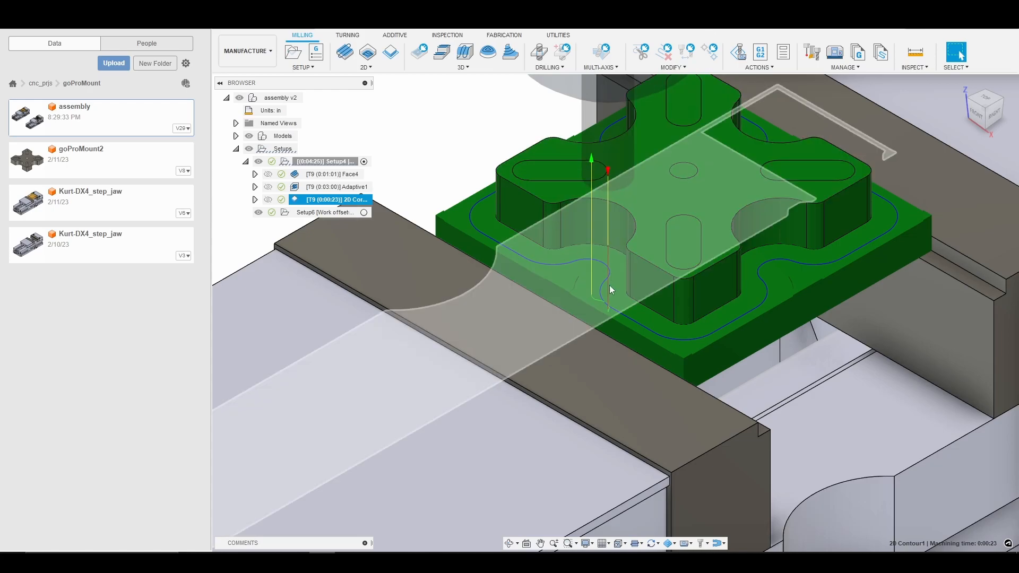
Step: Simulate the 2D contour toolpath at a slightly reduced speed, check the finished walls, and exit the simulation
right_click(357, 201)
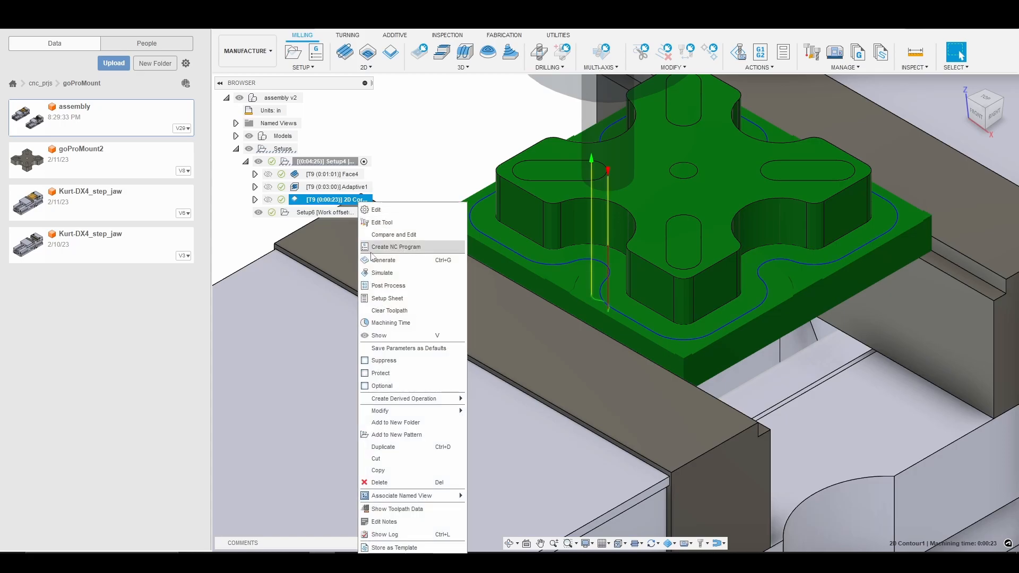
click(396, 273)
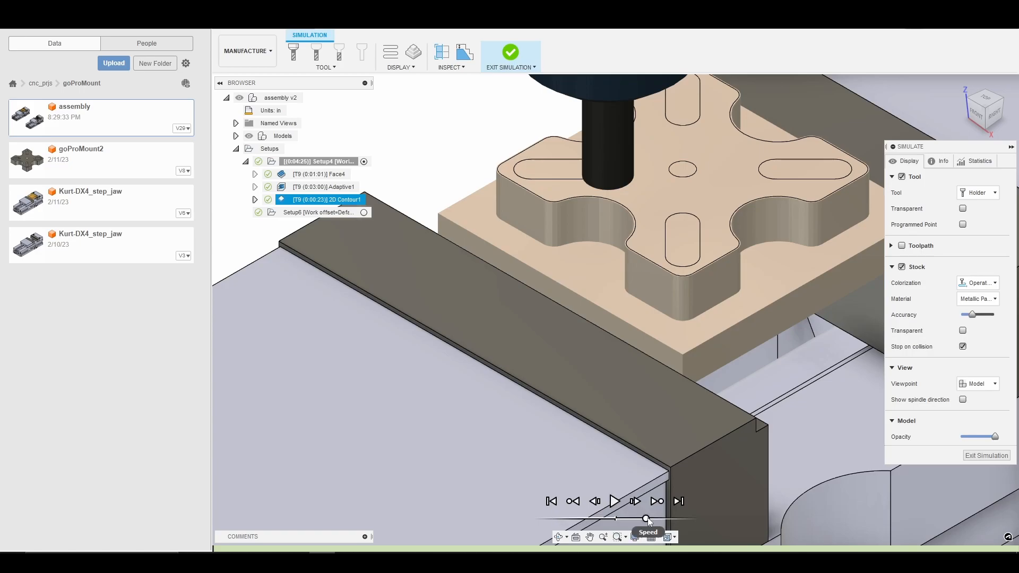
drag(646, 519, 642, 519)
click(617, 502)
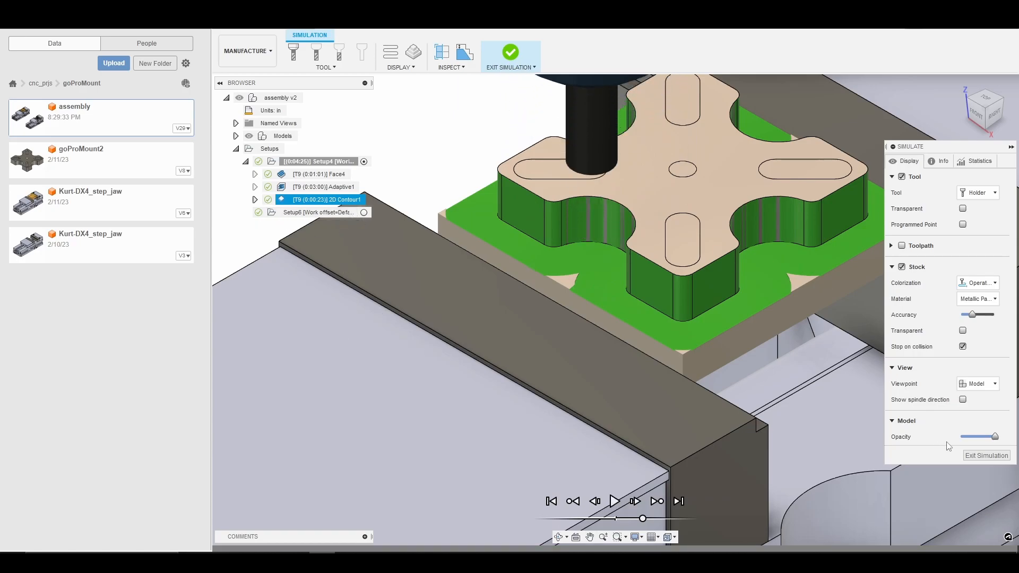
click(979, 456)
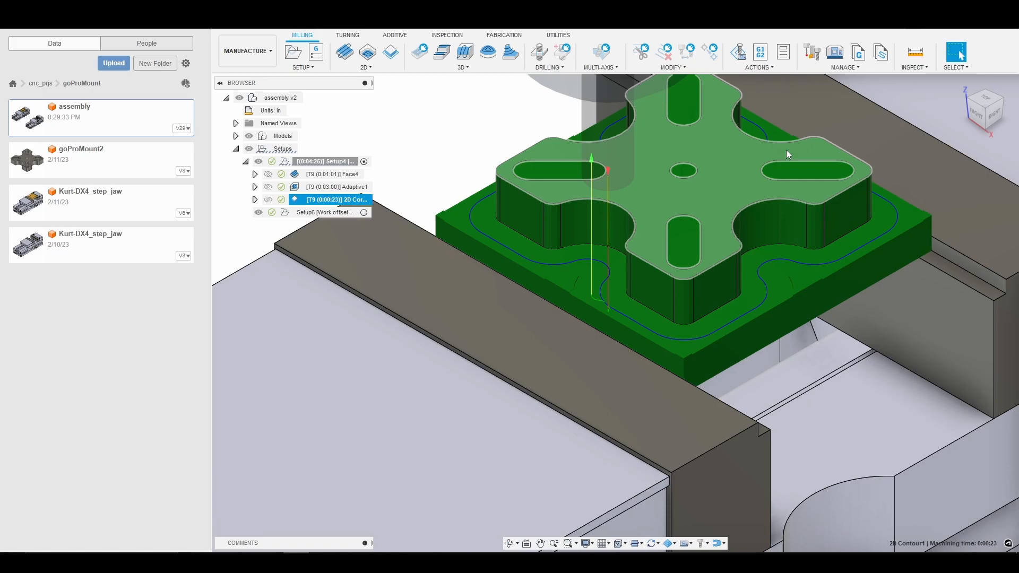
Step: Create a 2D Pocket operation using tool 4, the 1/8" 3-flute endmill from the 770m+ library, with a 35 in/min cutting feedrate
click(385, 66)
click(387, 92)
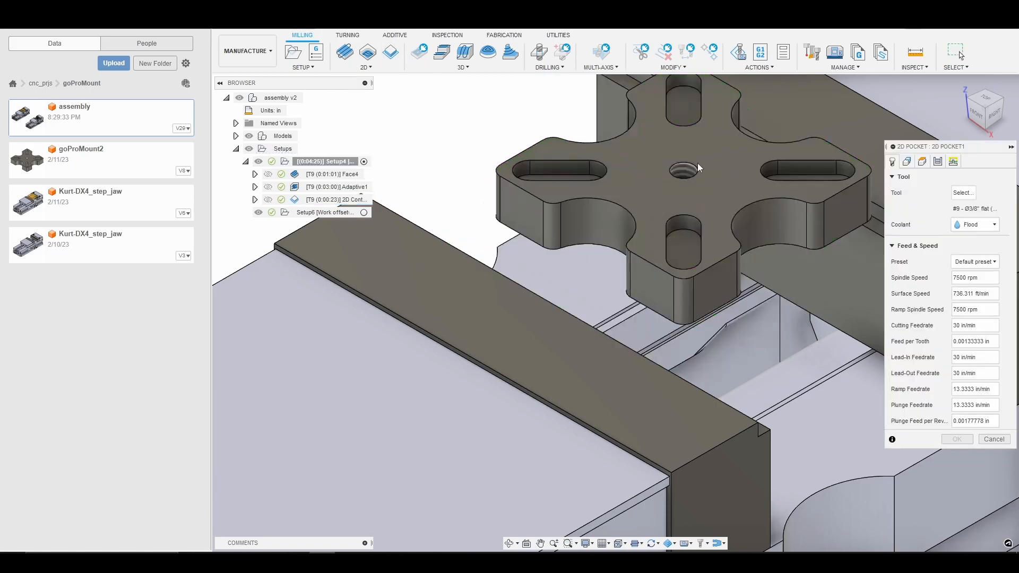
click(963, 192)
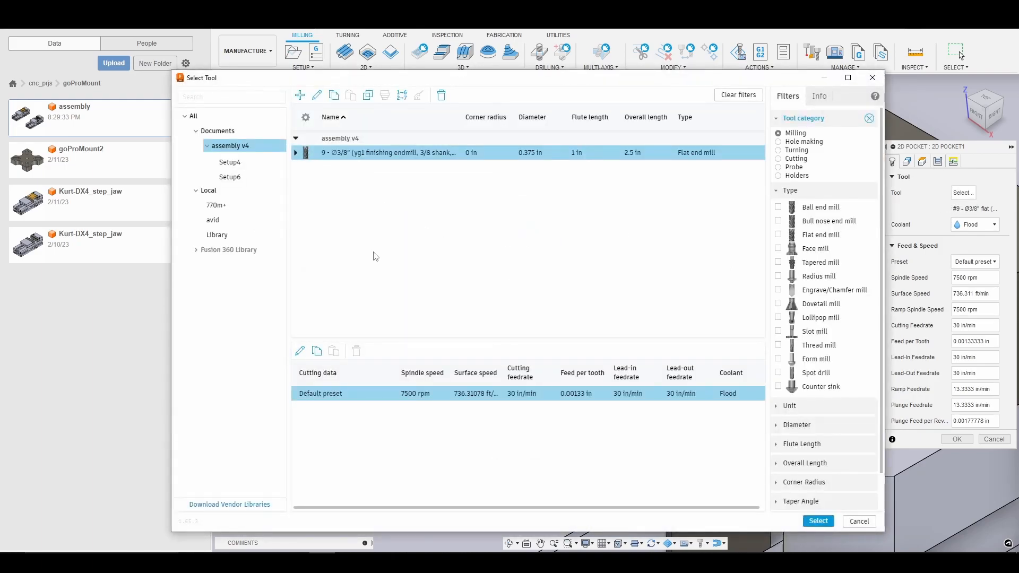
click(227, 207)
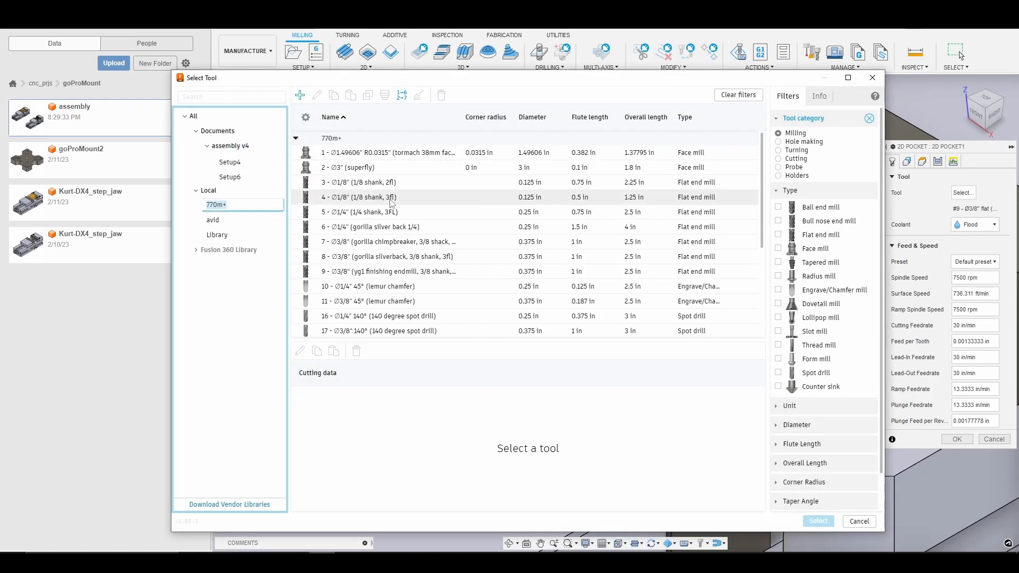
click(390, 201)
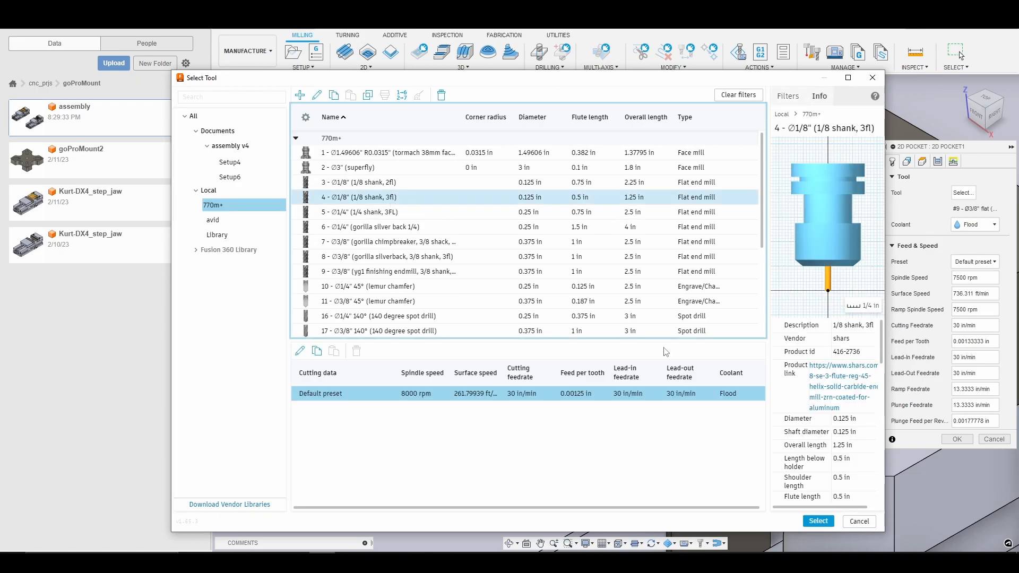
click(818, 521)
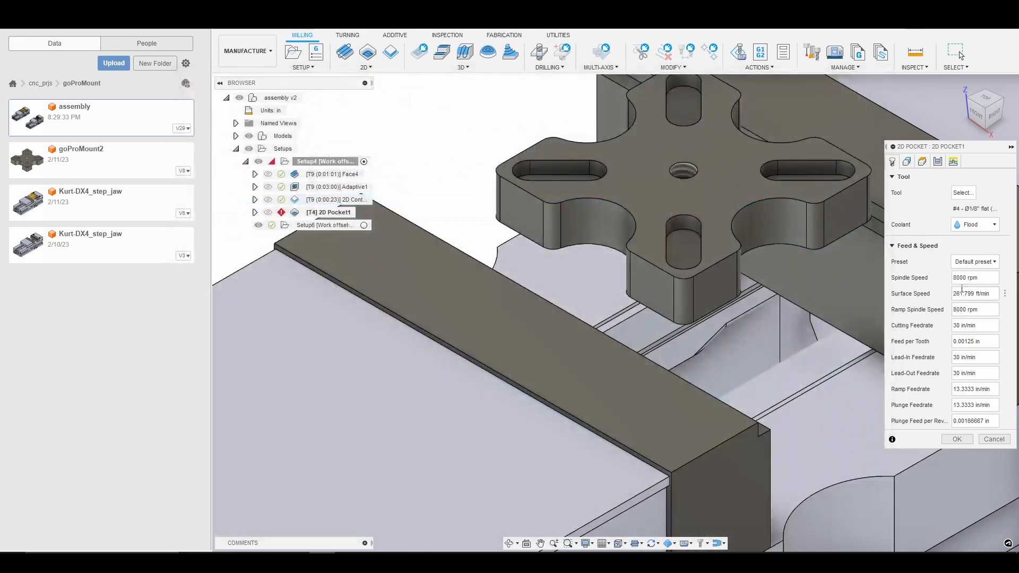
click(961, 327)
text(5)
Step: Select the floors of the four slots in the GoPro mount's arms as the 2D pocket geometry
click(906, 162)
scroll(577, 167, up, 4)
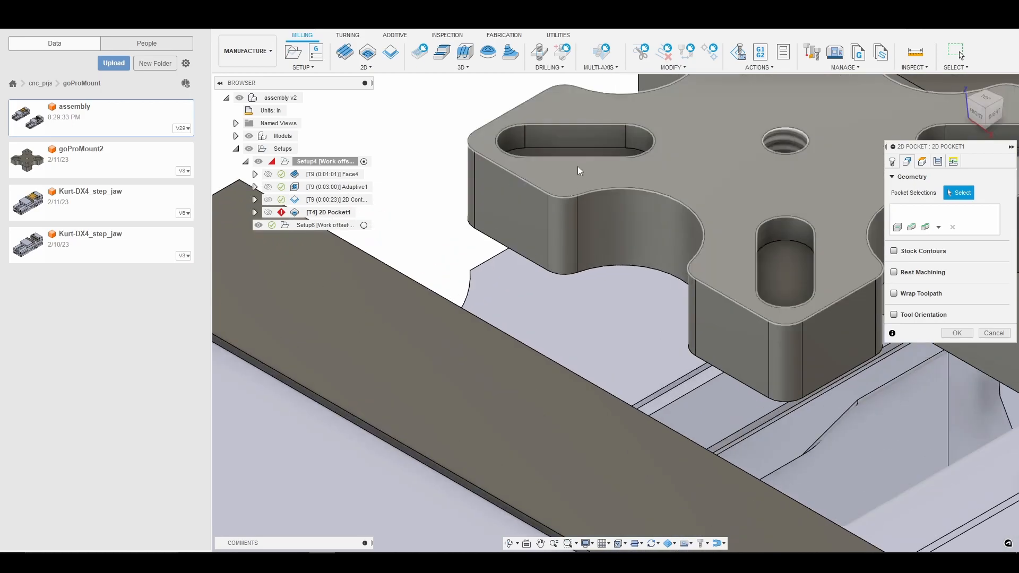
scroll(586, 153, down, 1)
scroll(586, 153, up, 3)
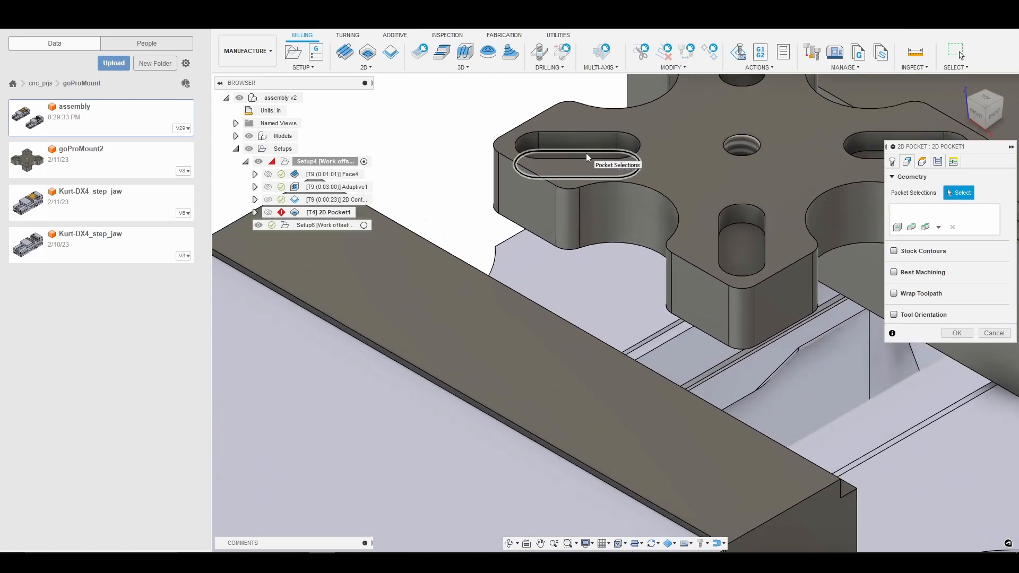
scroll(594, 156, down, 6)
shift+middle_drag(597, 376, 633, 284)
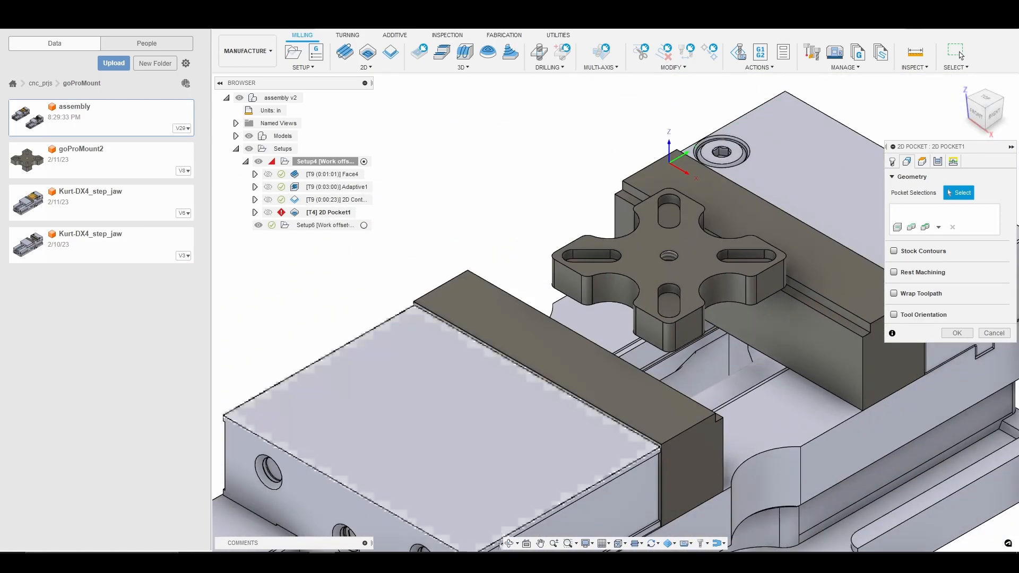
scroll(633, 284, up, 3)
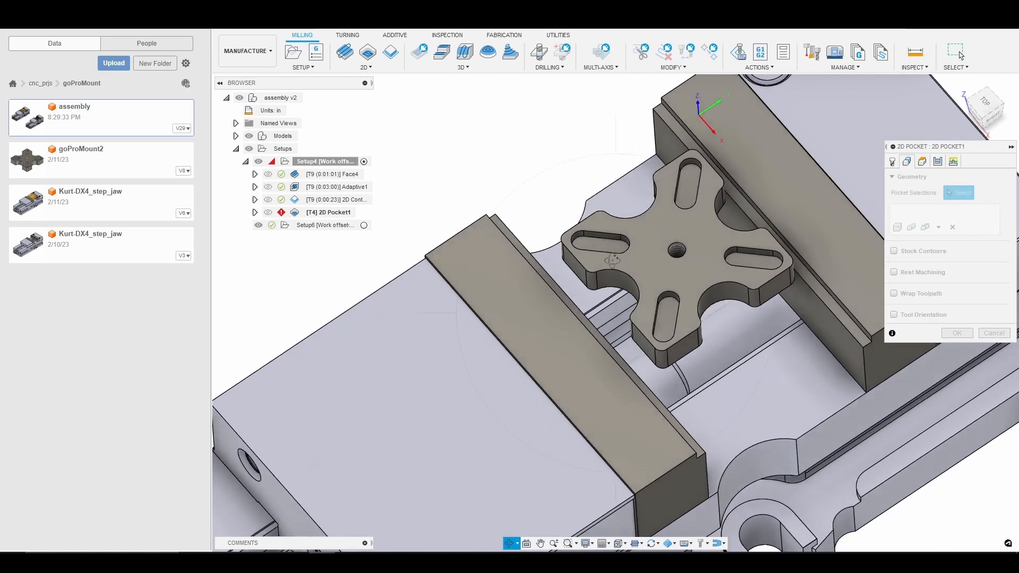
scroll(610, 258, up, 2)
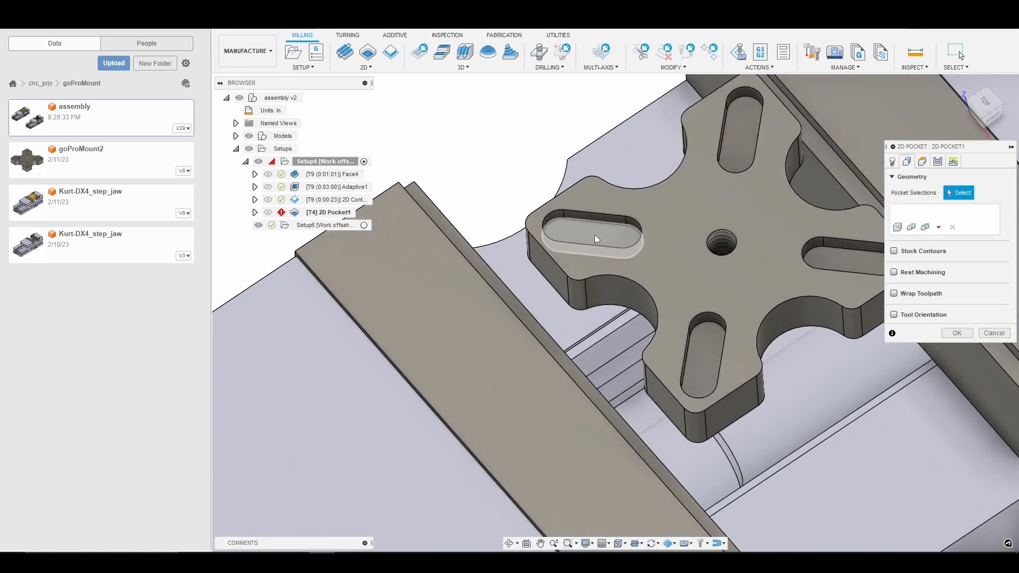
click(595, 235)
click(744, 134)
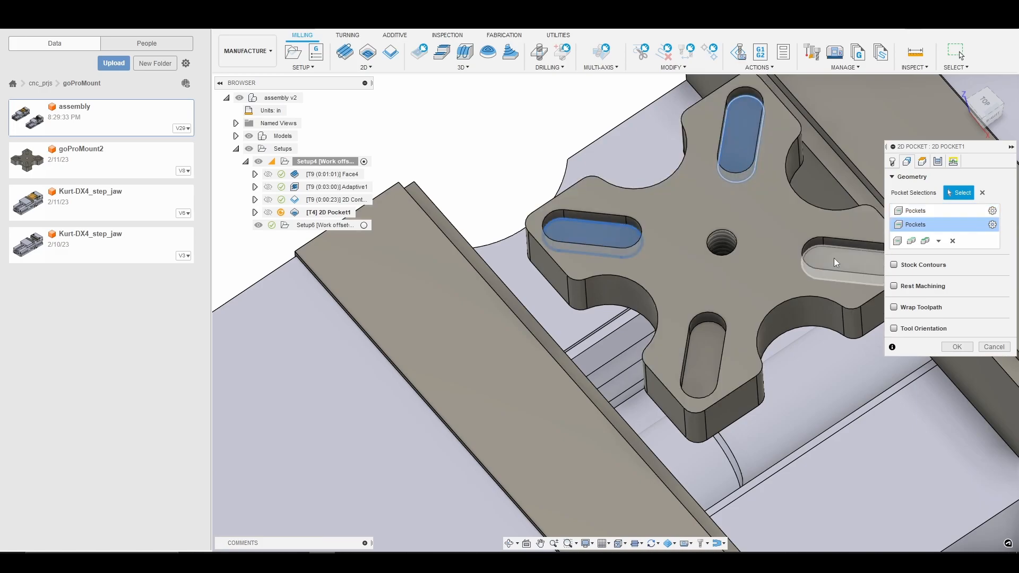
click(834, 255)
click(704, 361)
scroll(716, 339, down, 3)
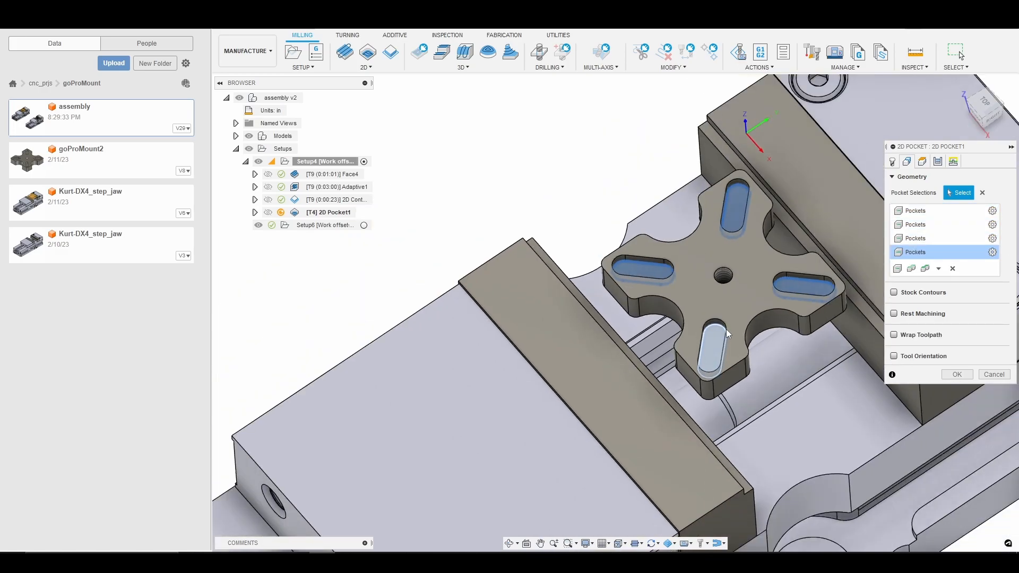
Step: Reference the 2D pocket's top height to the model top and its retract height to the feed height
click(922, 162)
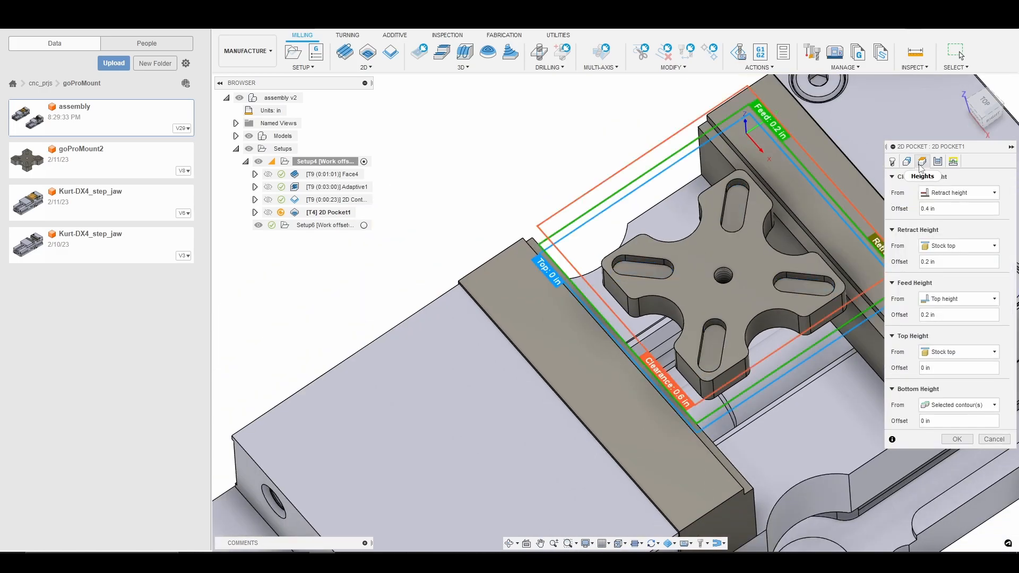
click(1000, 351)
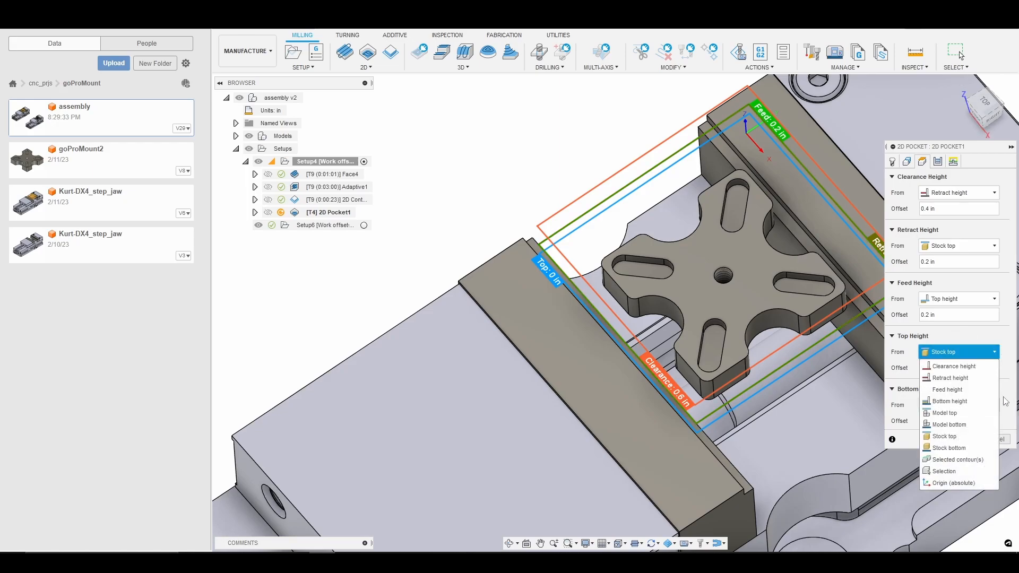
click(982, 417)
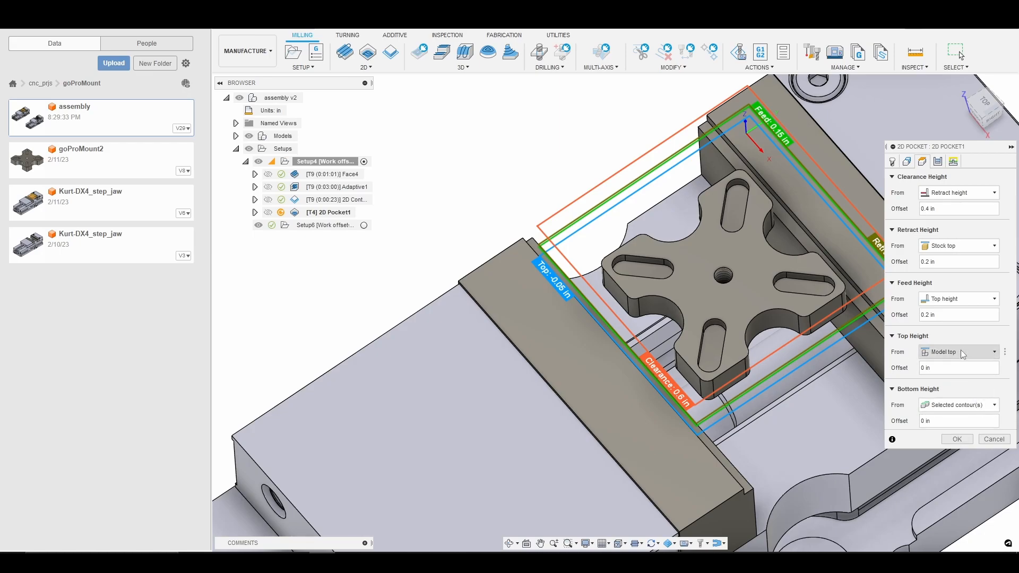
click(987, 246)
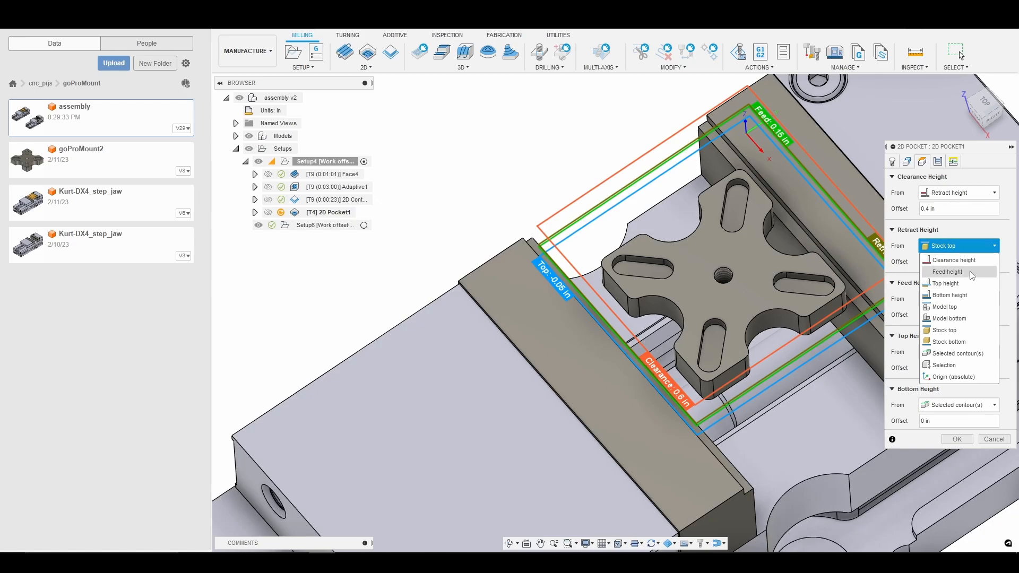
click(982, 272)
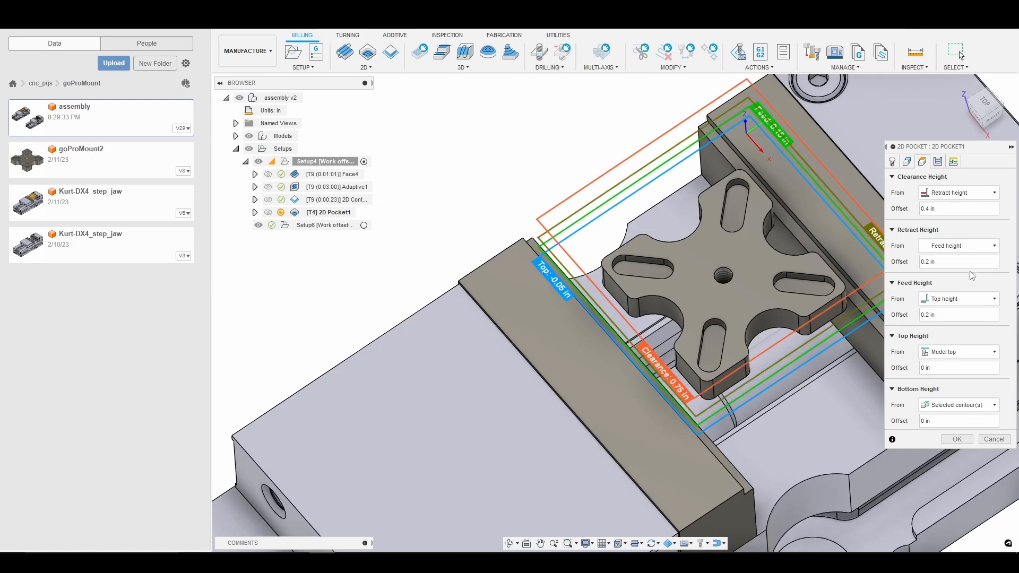
Step: Set the pocket's maximum stepover to 0.0625 in and enable one finishing pass with a 0.01 in stepover
click(953, 161)
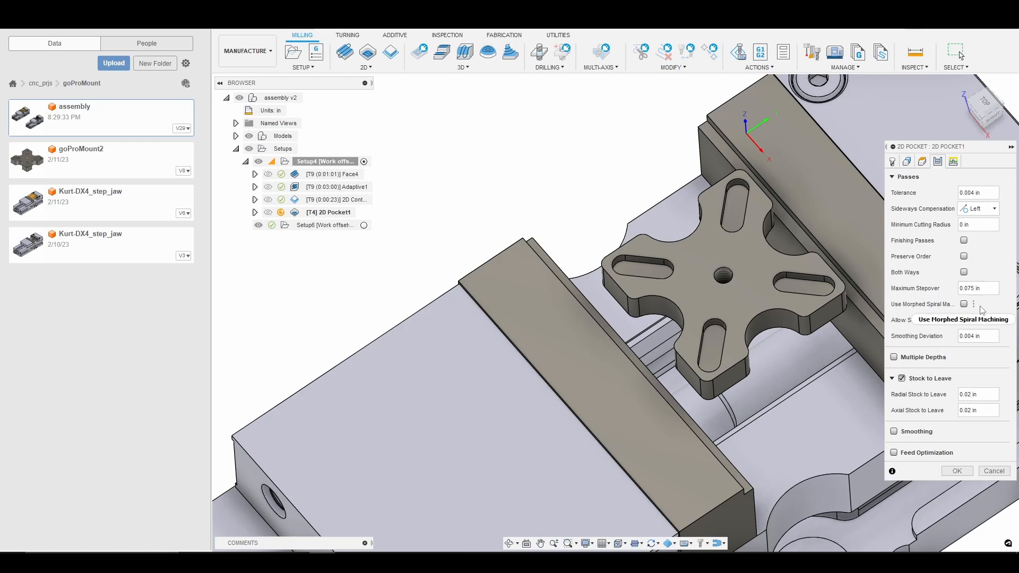
key(BackSpace)
text(625)
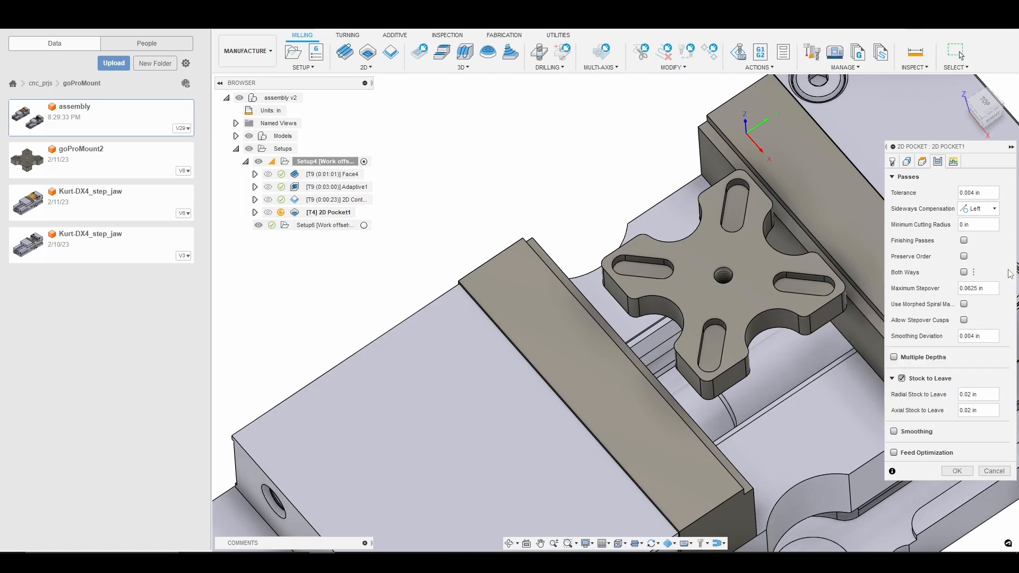
click(964, 242)
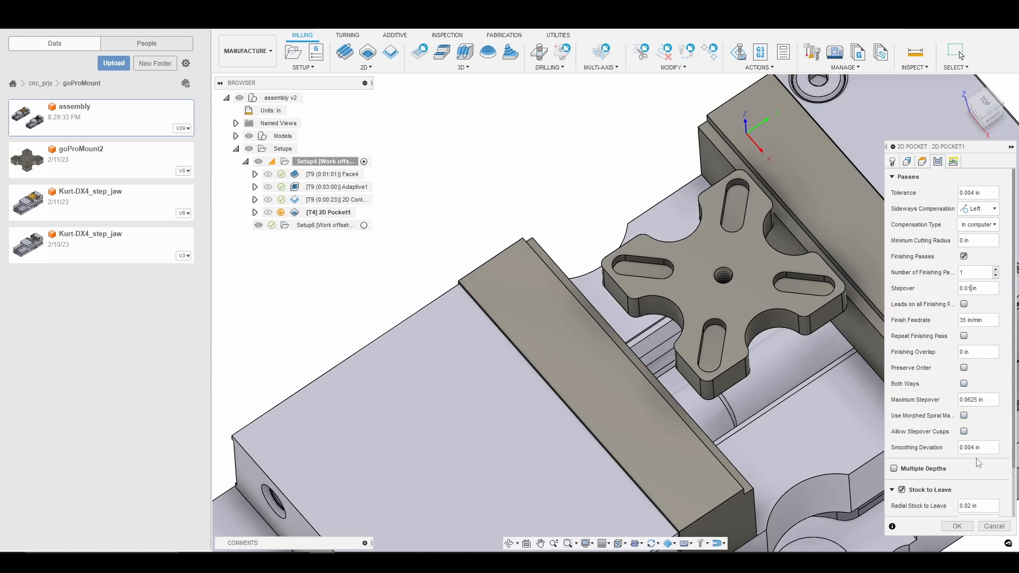
scroll(978, 463, down, 1)
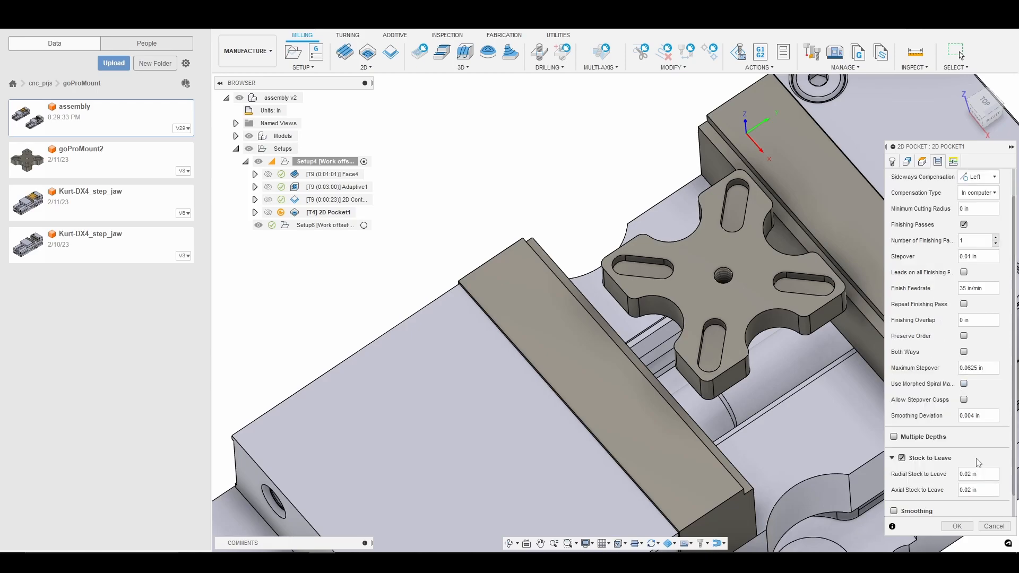
Step: Turn off the pocket's stock to leave and enable multiple depths with a 0.03 in maximum roughing stepdown, plus smoothing and feed optimization
click(903, 459)
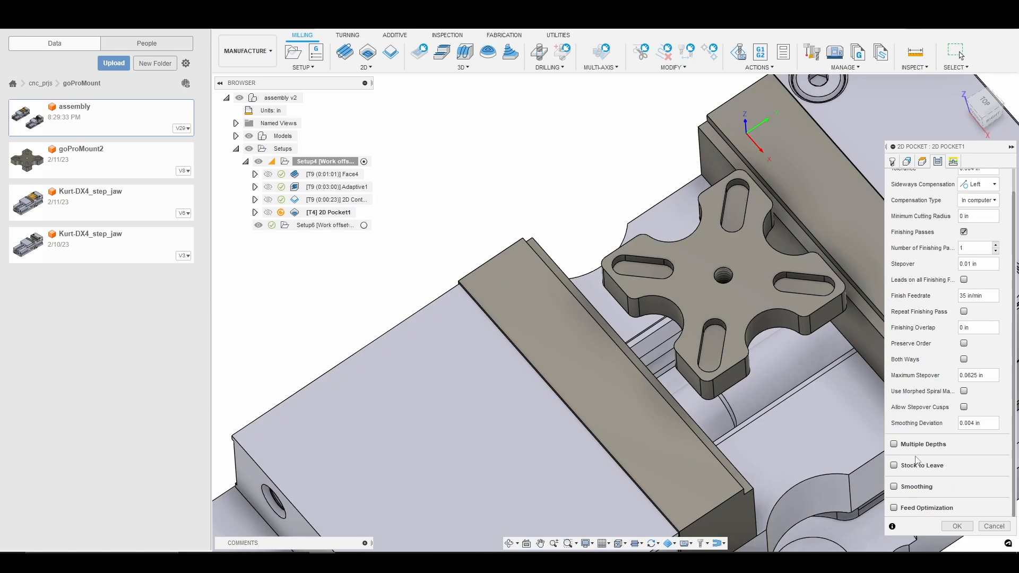
click(894, 444)
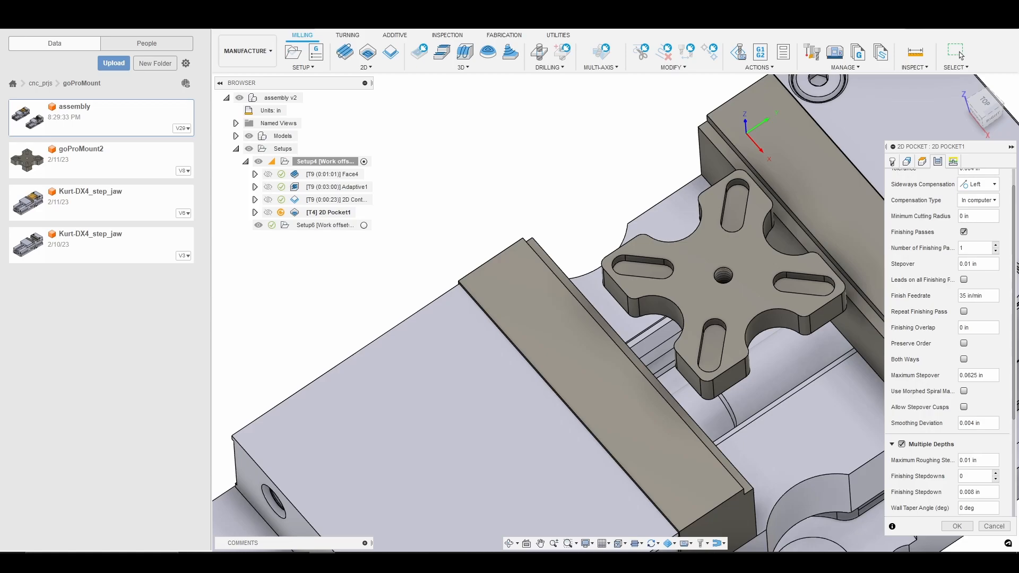
text(3)
scroll(928, 480, down, 3)
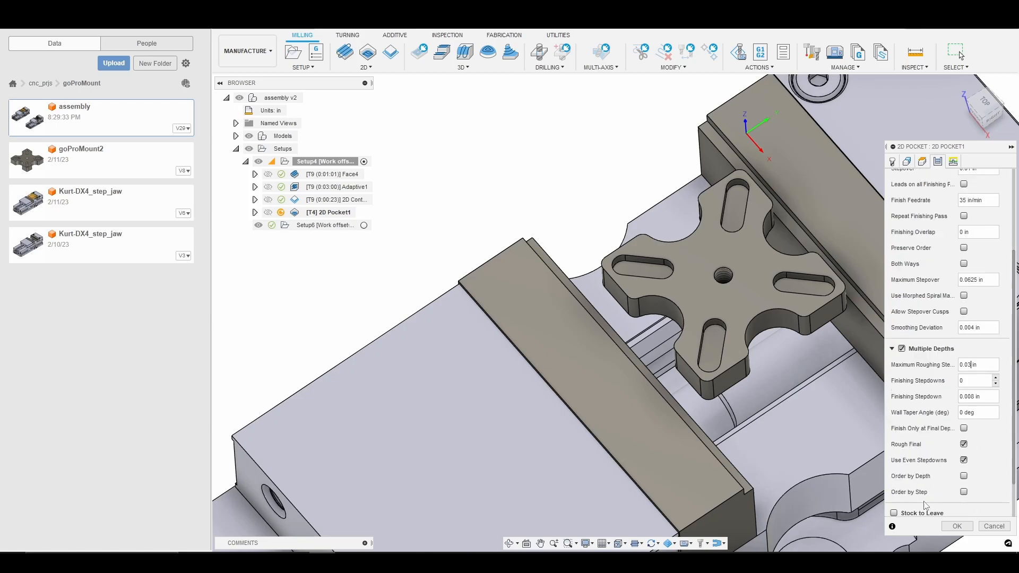
scroll(926, 505, down, 2)
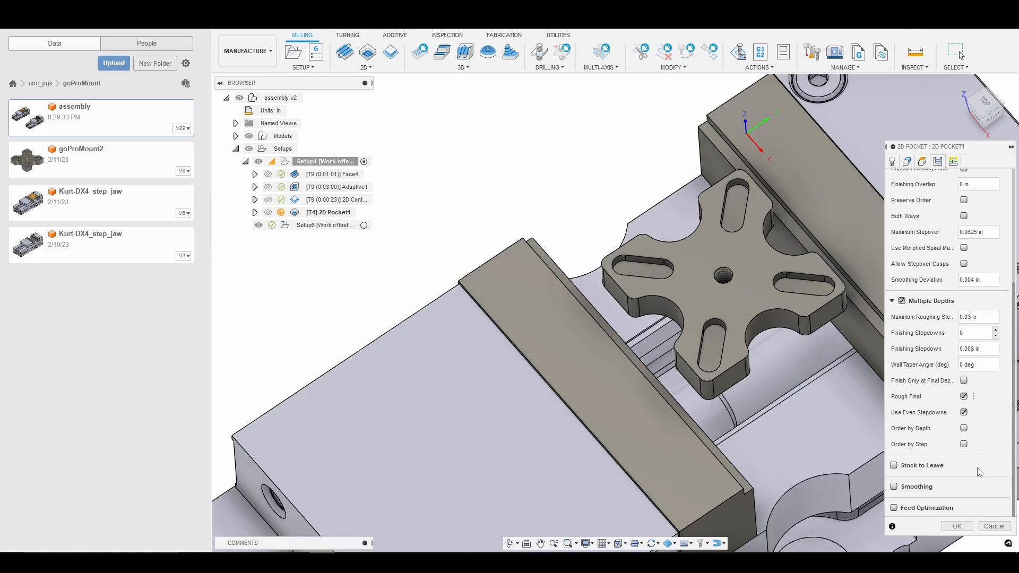
click(907, 488)
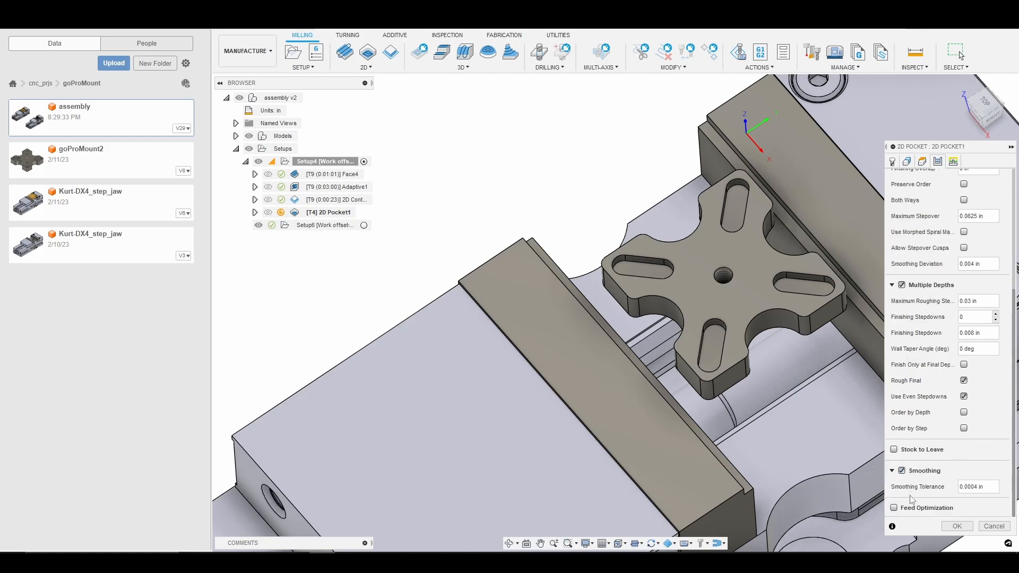
click(894, 508)
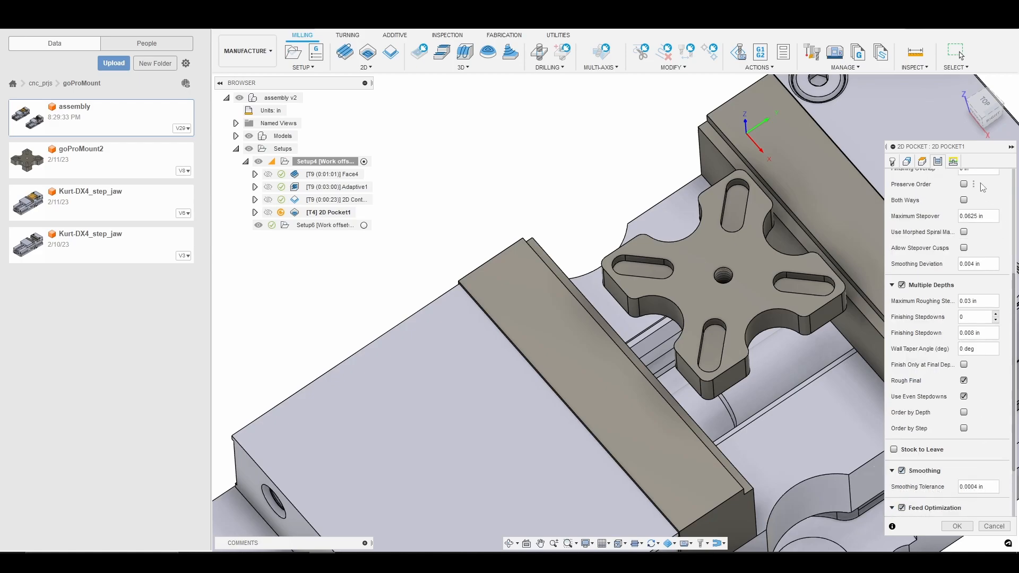
Step: Set the pocket's ramp clearance height to 0.02 in and accept the operation to generate its toolpath
click(954, 165)
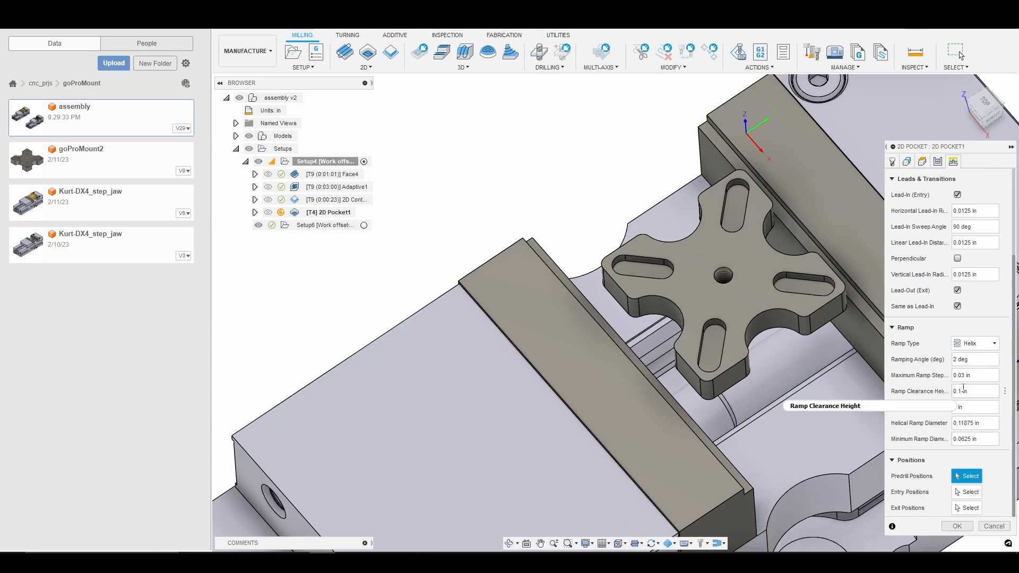
text(02)
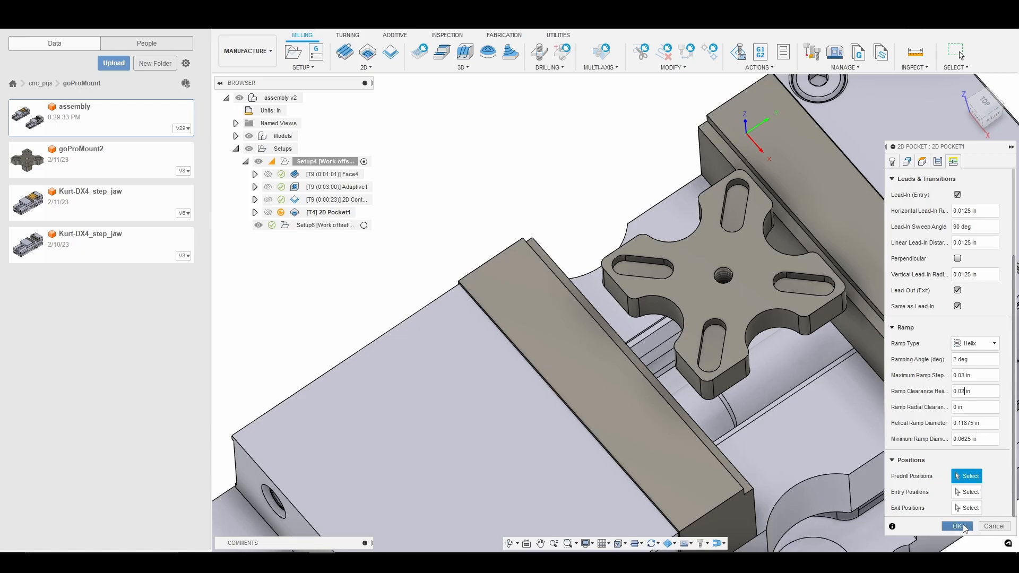
click(958, 526)
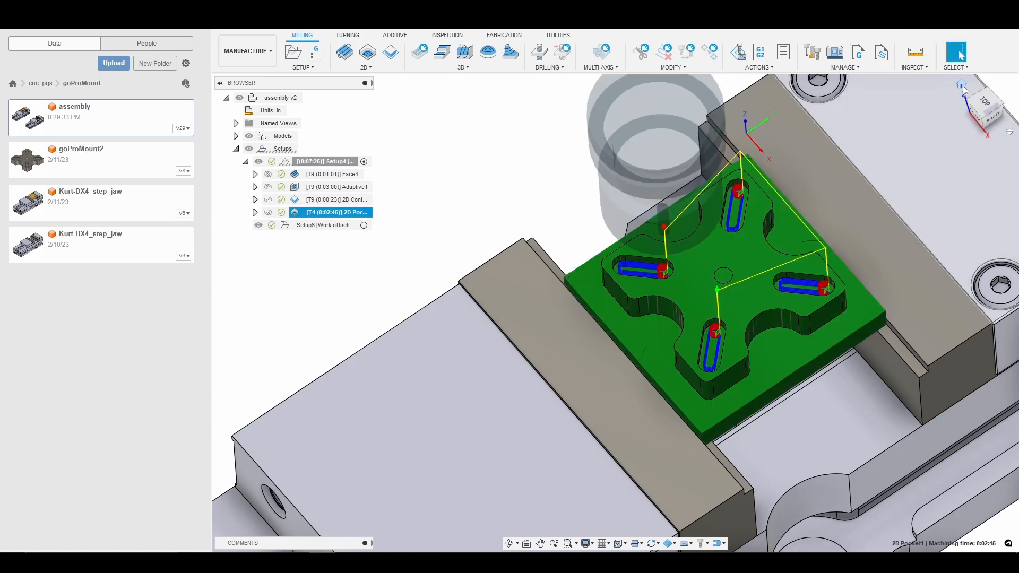
Step: Simulate the 2D pocket operation on the stock, running it through to the end of all four slots
click(962, 84)
scroll(726, 192, up, 5)
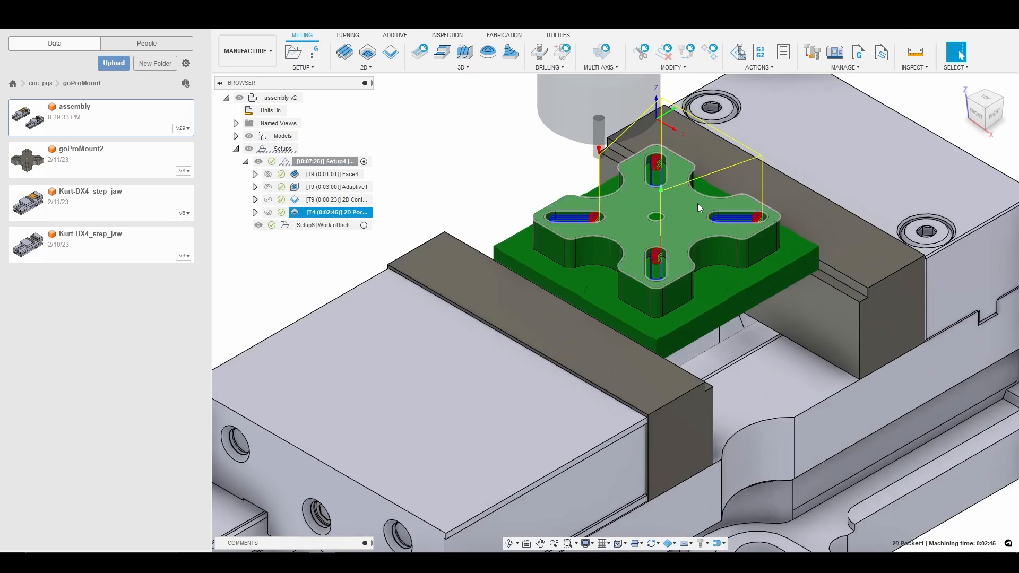
scroll(700, 200, up, 3)
scroll(499, 201, up, 2)
right_click(327, 213)
click(346, 71)
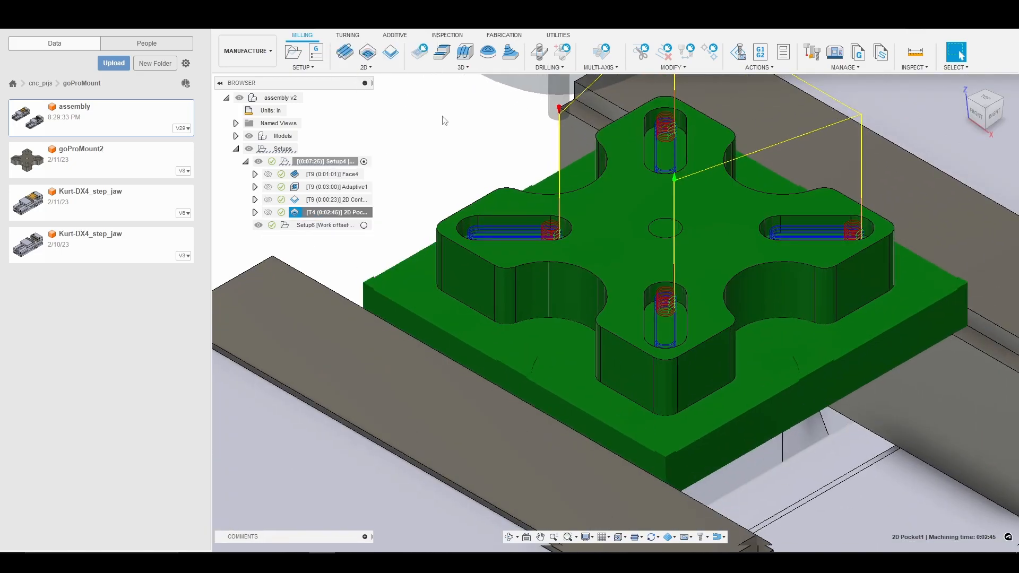
click(617, 500)
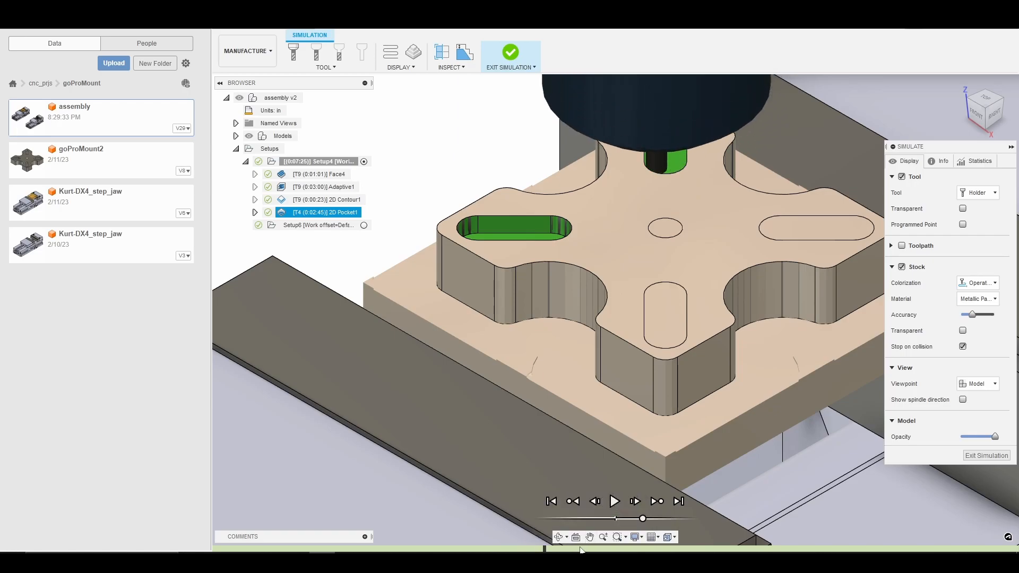
mouse_move(545, 550)
mouse_down()
mouse_move(846, 530)
mouse_move(942, 511)
mouse_move(1008, 514)
mouse_up()
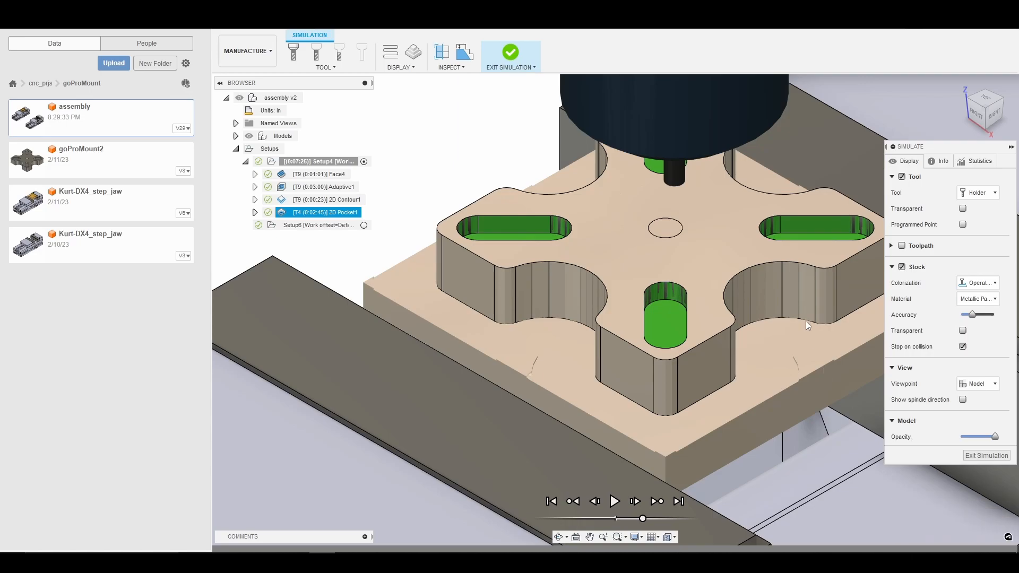